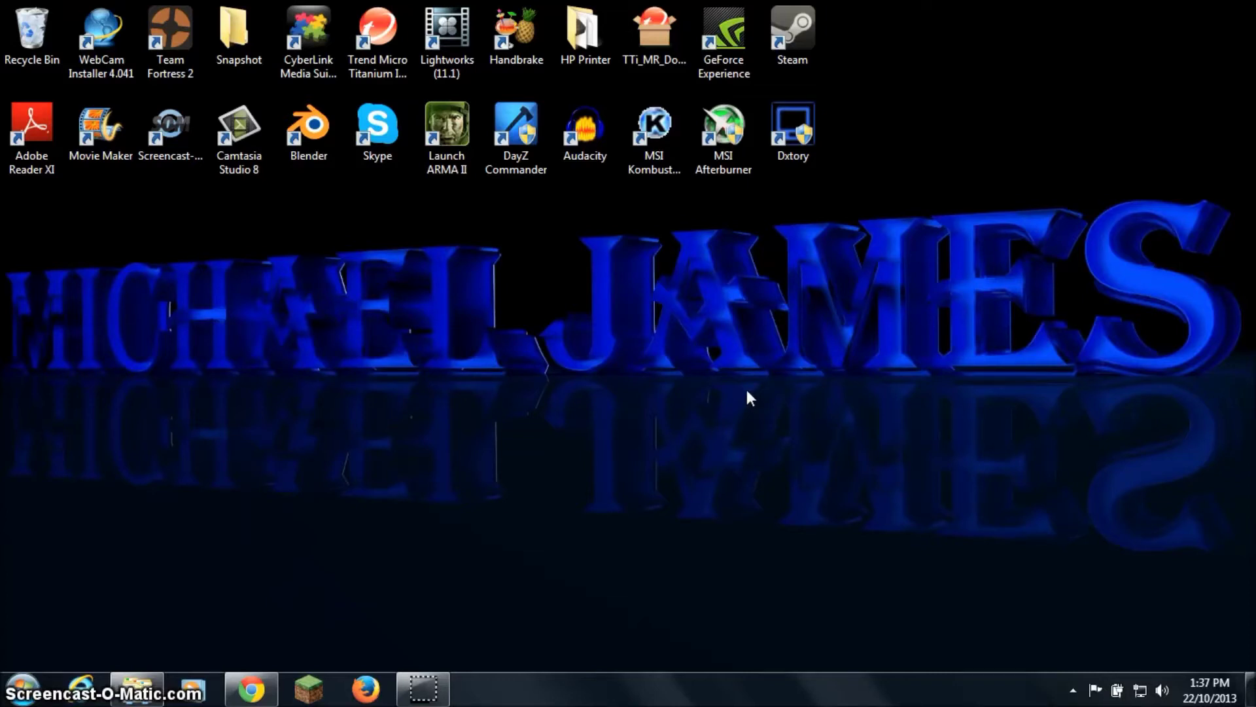
pyautogui.doubleClick(793, 135)
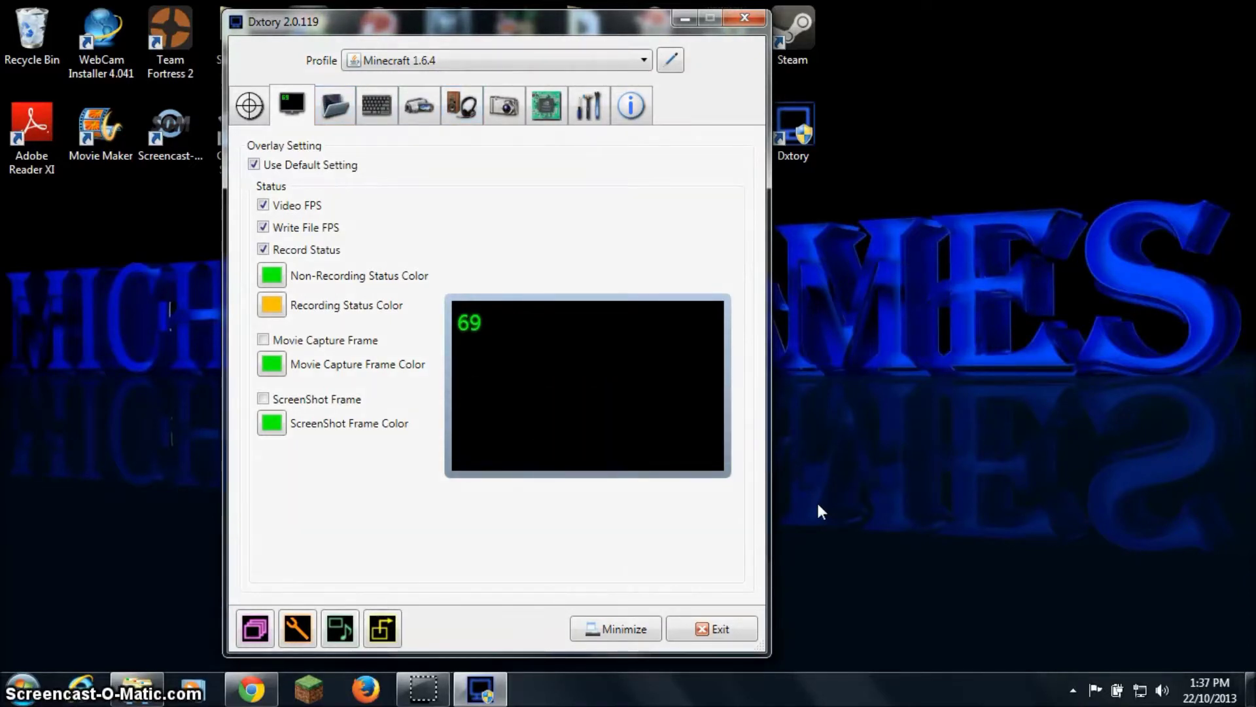
pyautogui.click(340, 629)
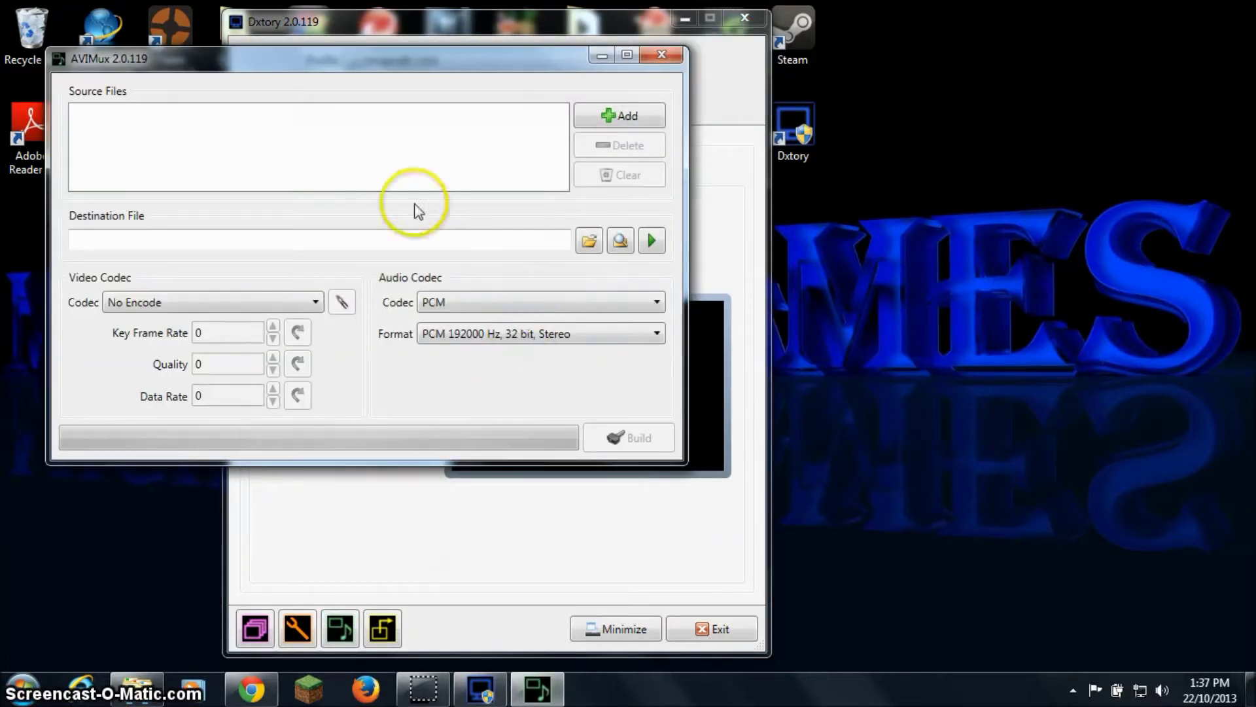
pyautogui.click(618, 121)
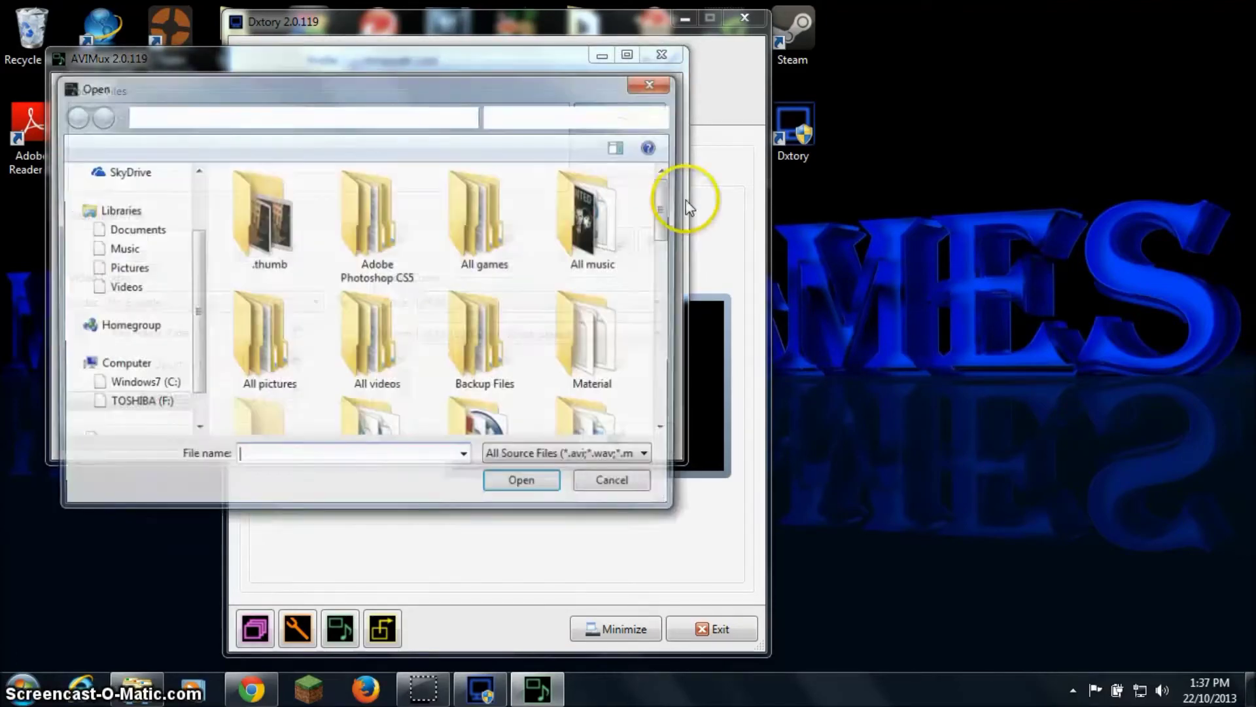
pyautogui.moveTo(667, 203); pyautogui.dragTo(658, 406)
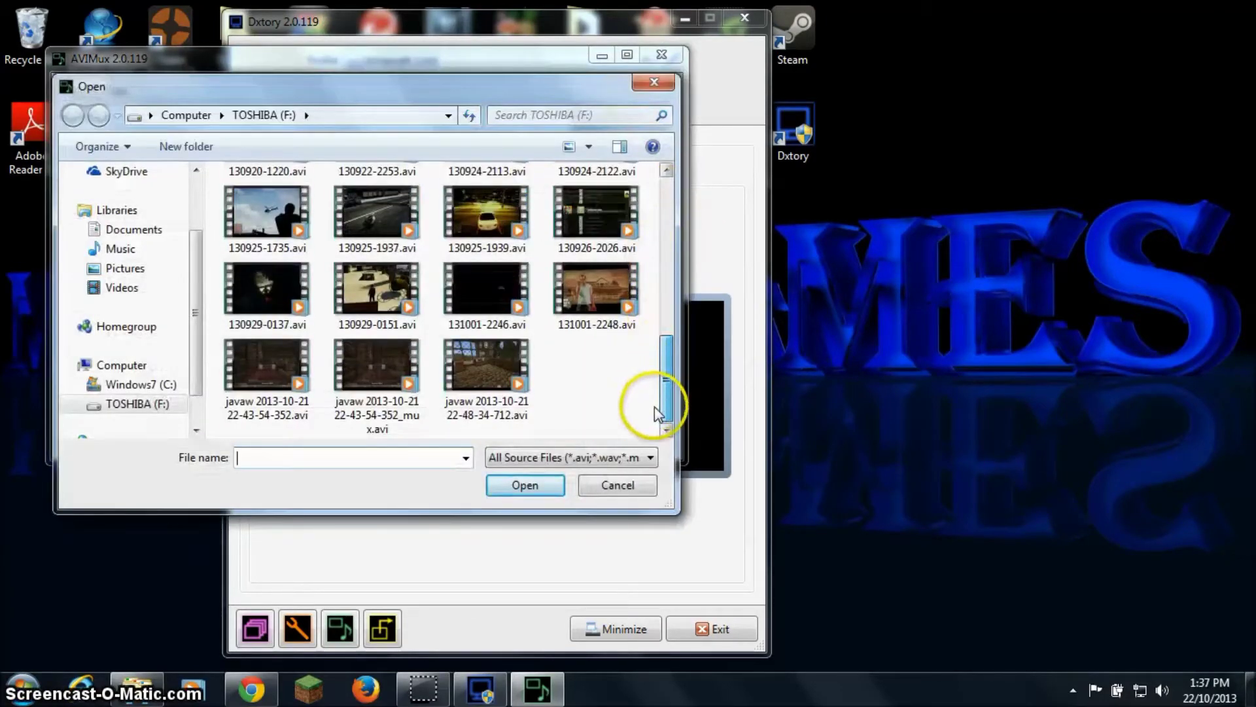
pyautogui.click(476, 365)
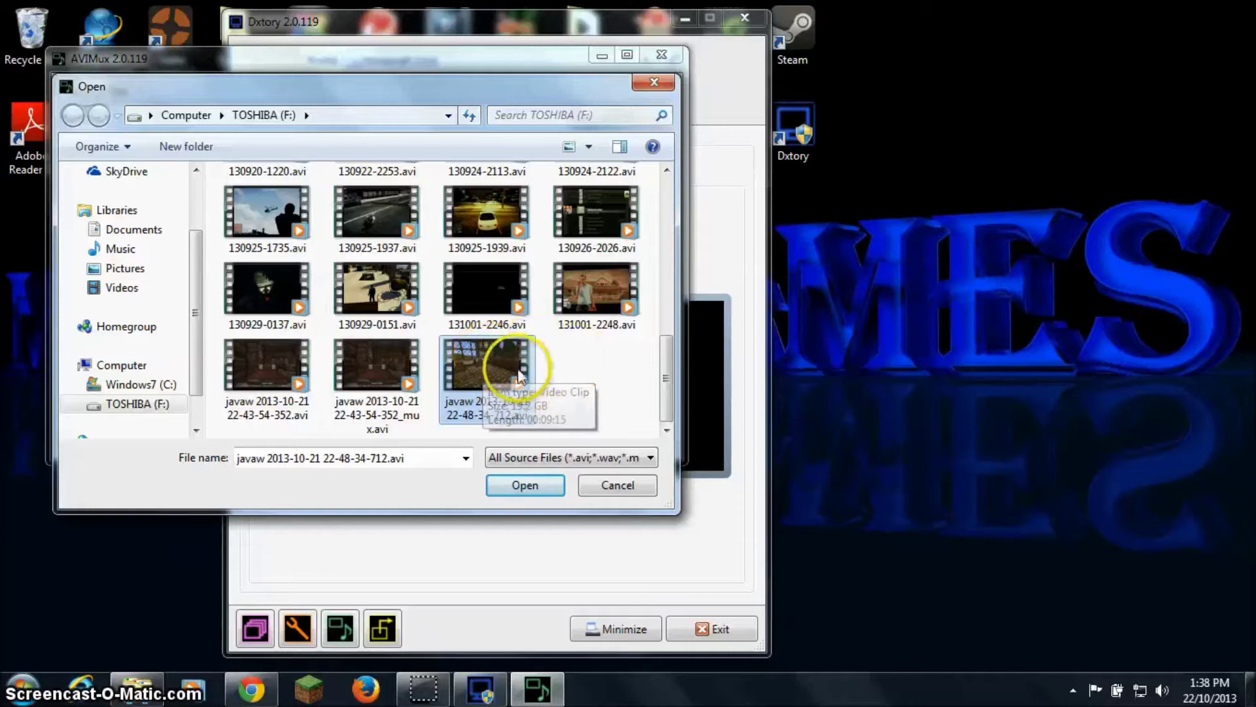
pyautogui.click(529, 490)
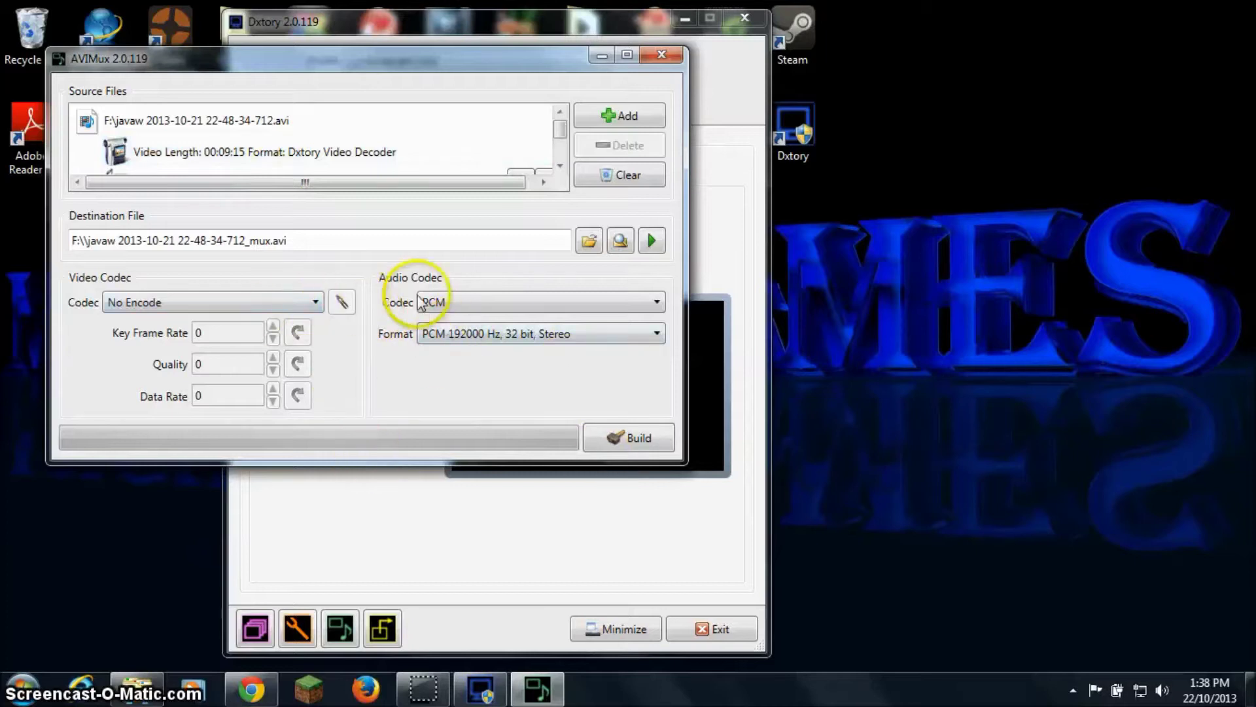
# - Switch the audio codec to No Encode and back to PCM 192000 Hz, 32 bit, Stereo, then start the build
pyautogui.click(505, 303)
pyautogui.scroll(1, 501, 314)
pyautogui.click(498, 318)
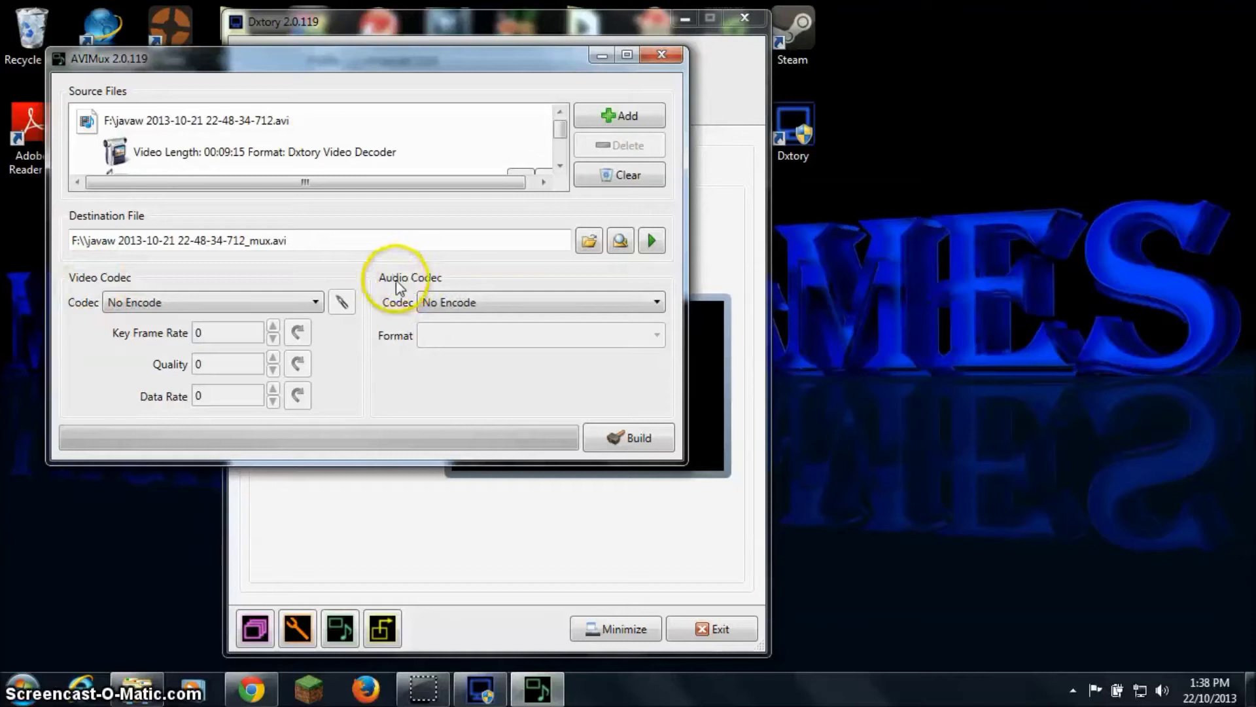
pyautogui.click(583, 303)
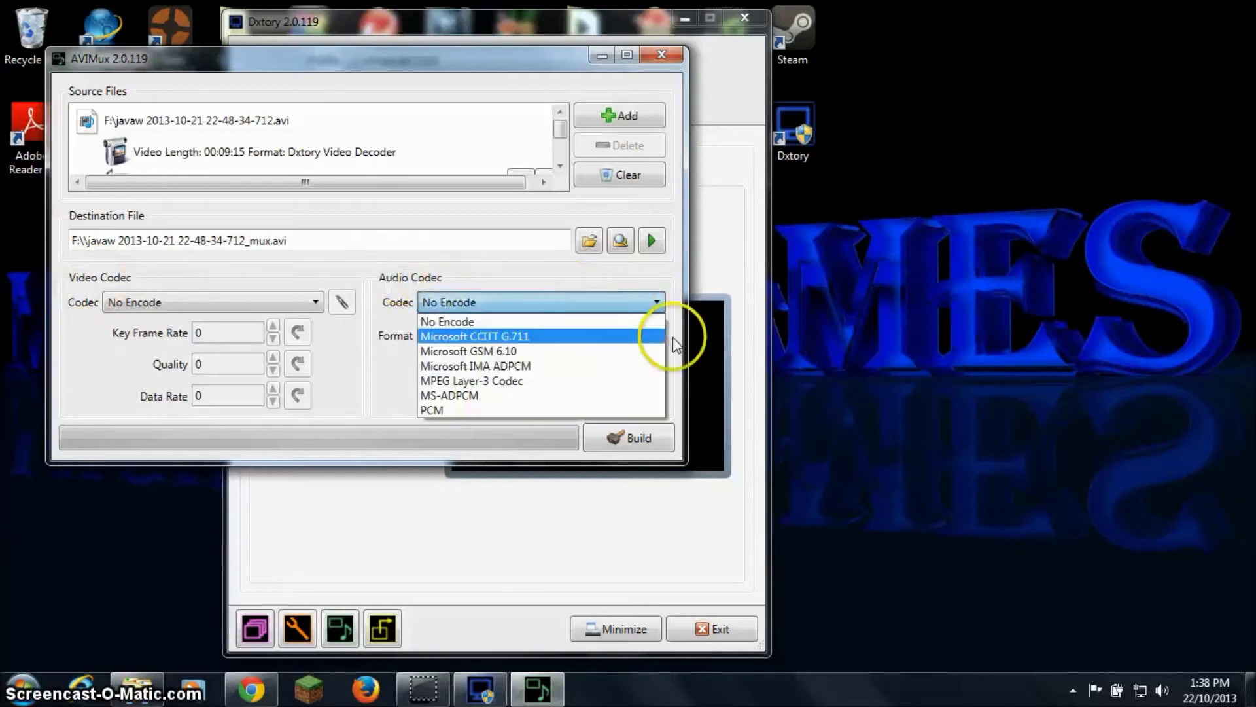
pyautogui.click(458, 409)
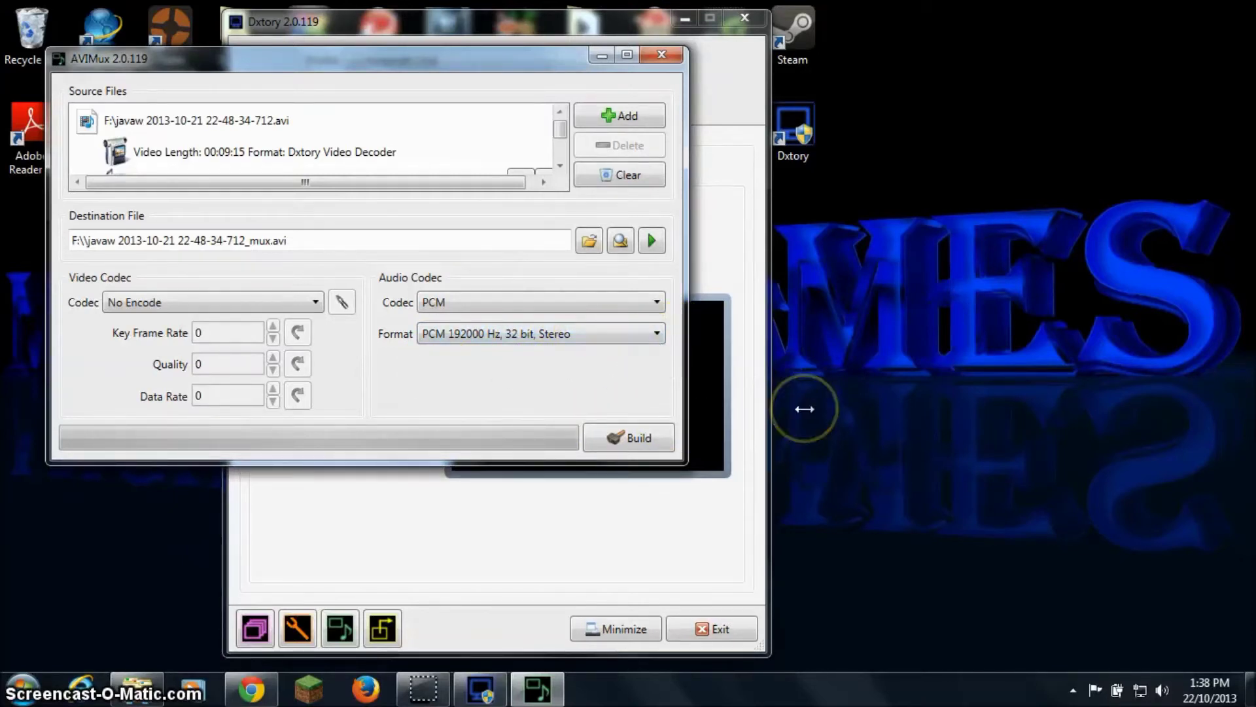
pyautogui.press('Return')
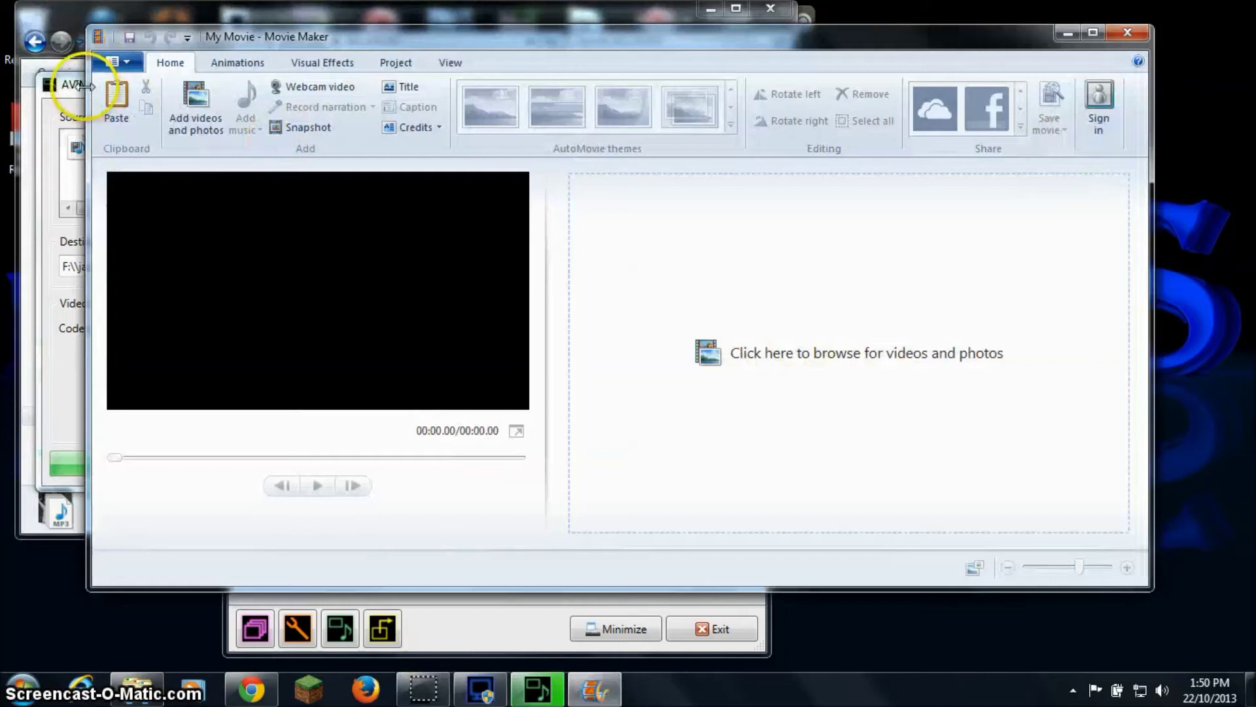
# - Bring AVIMux forward and dismiss the Completed notice for the 712_mux.avi build
pyautogui.click(83, 85)
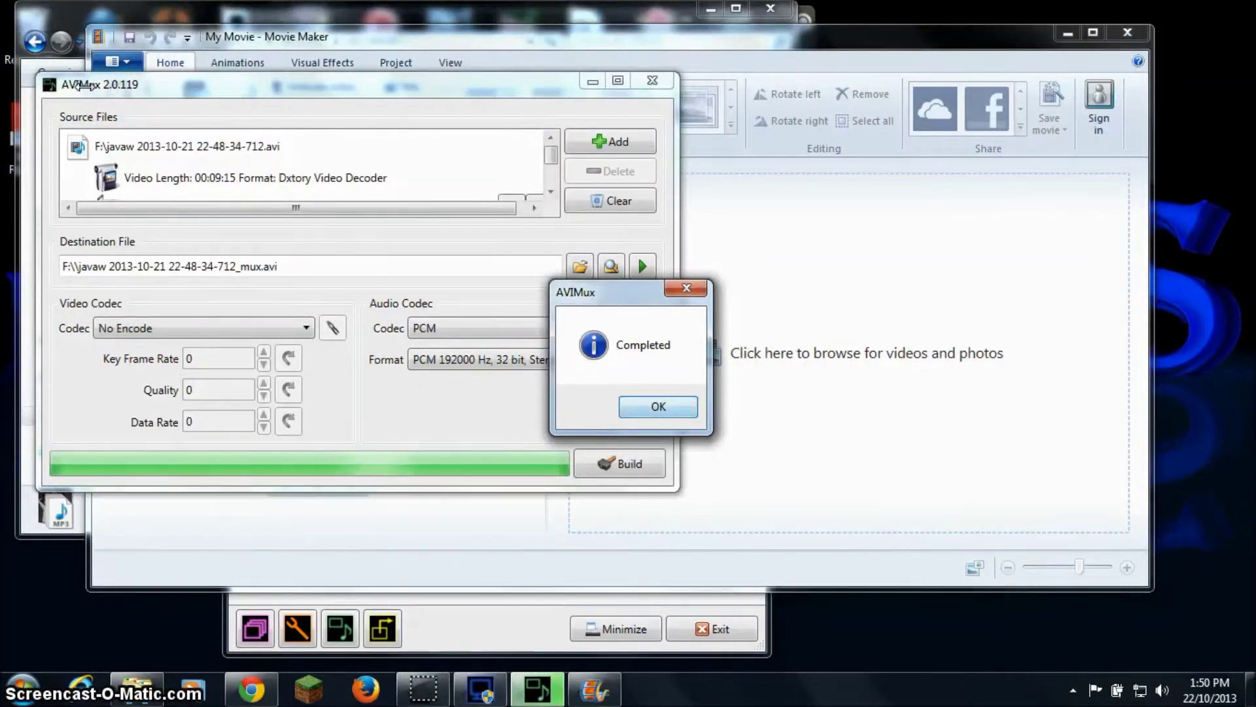
pyautogui.press('Return')
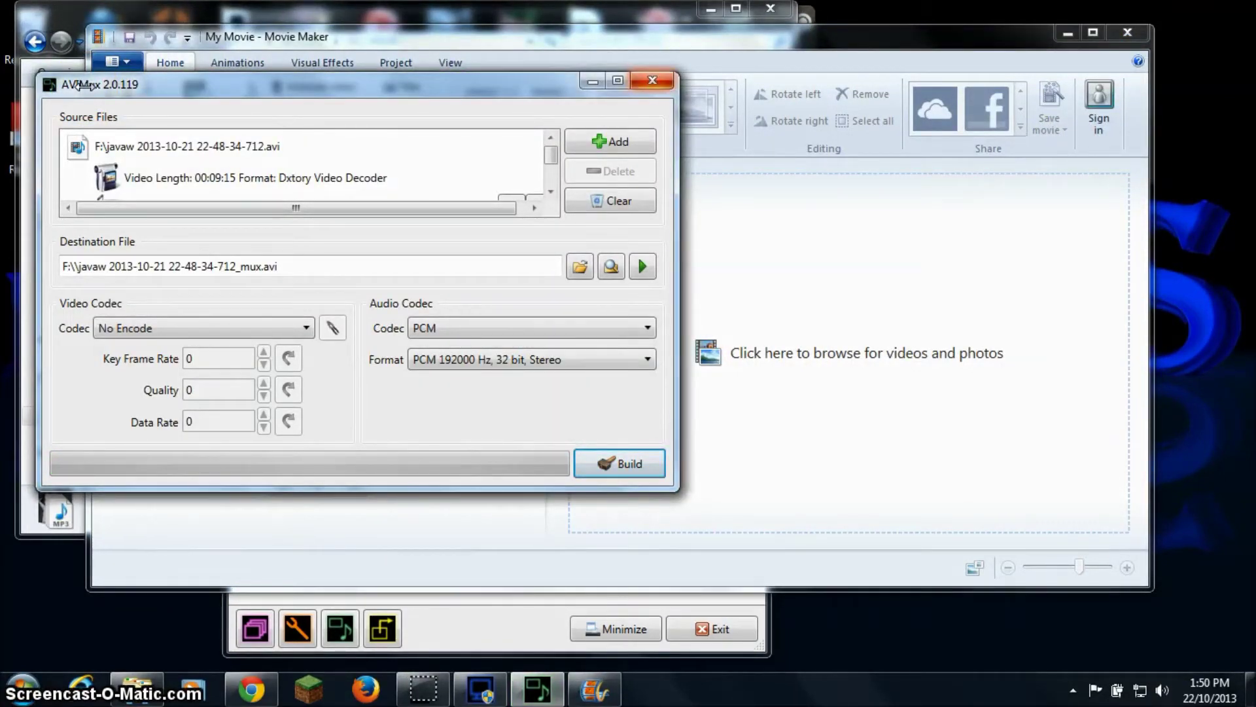
# - Close AVIMux, minimize Movie Maker and return Explorer to the TOSHIBA (F:) drive
pyautogui.click(653, 80)
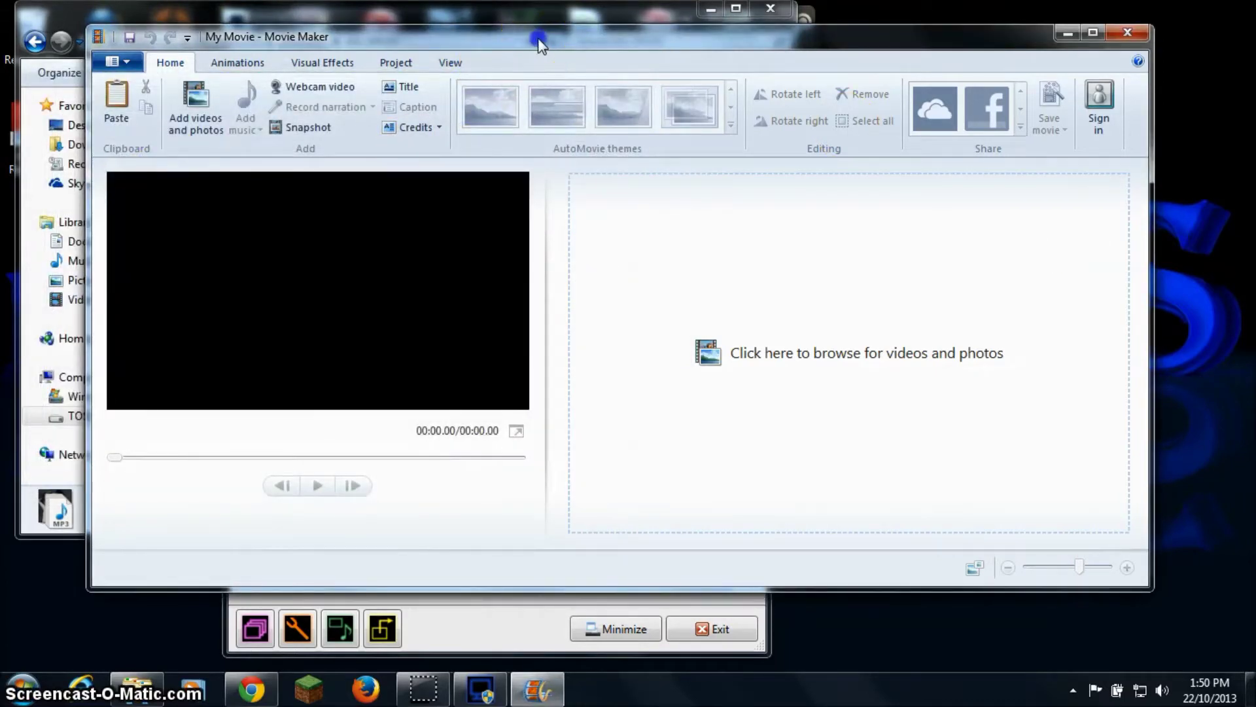
pyautogui.moveTo(538, 43); pyautogui.dragTo(621, 33)
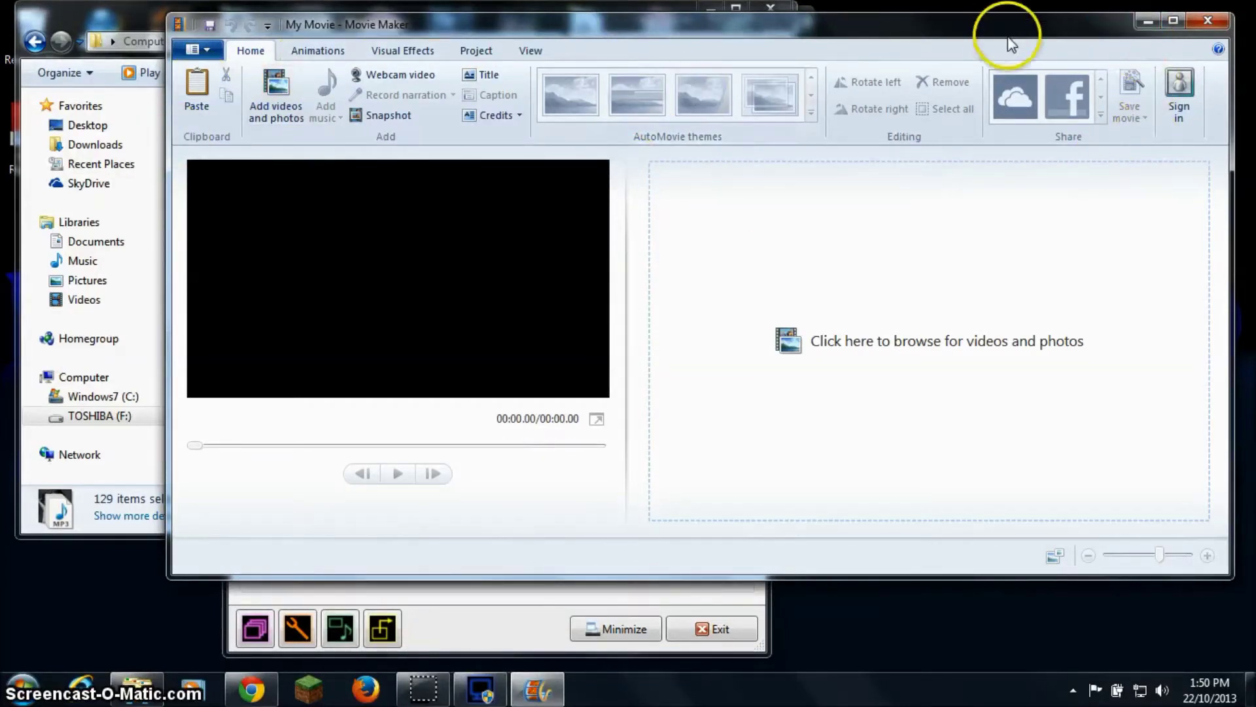
pyautogui.moveTo(962, 29); pyautogui.dragTo(941, 35)
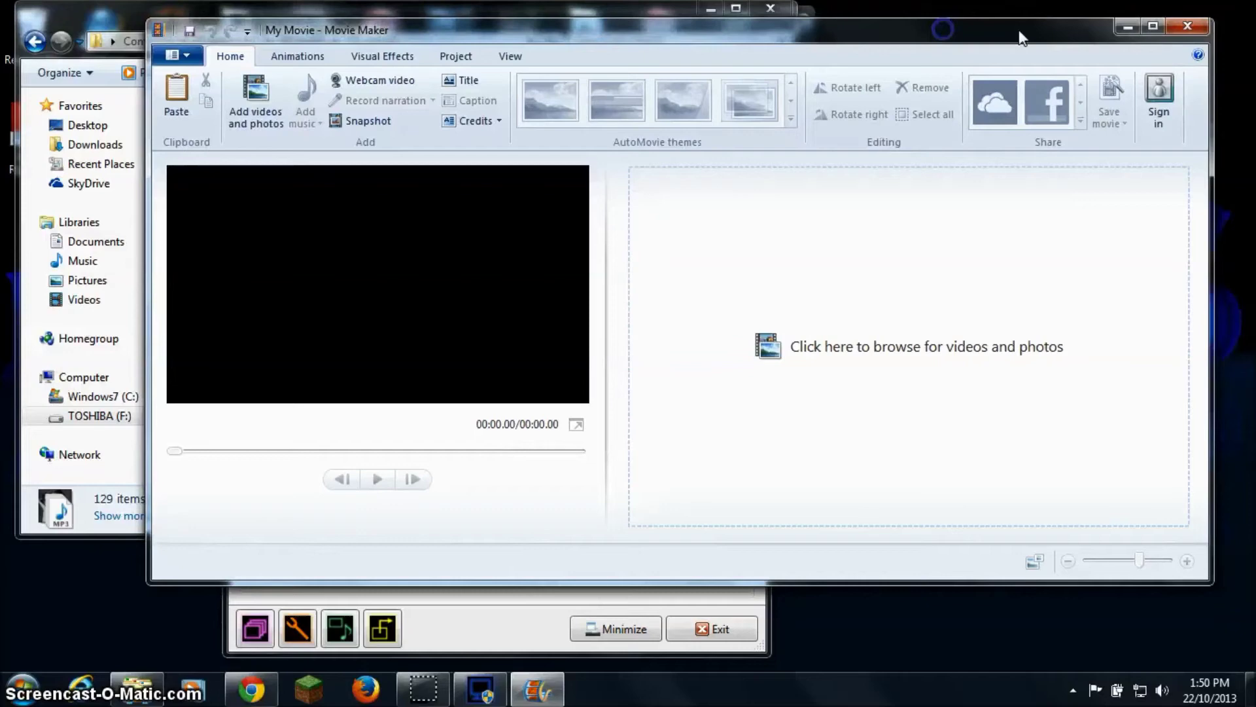
pyautogui.click(1128, 25)
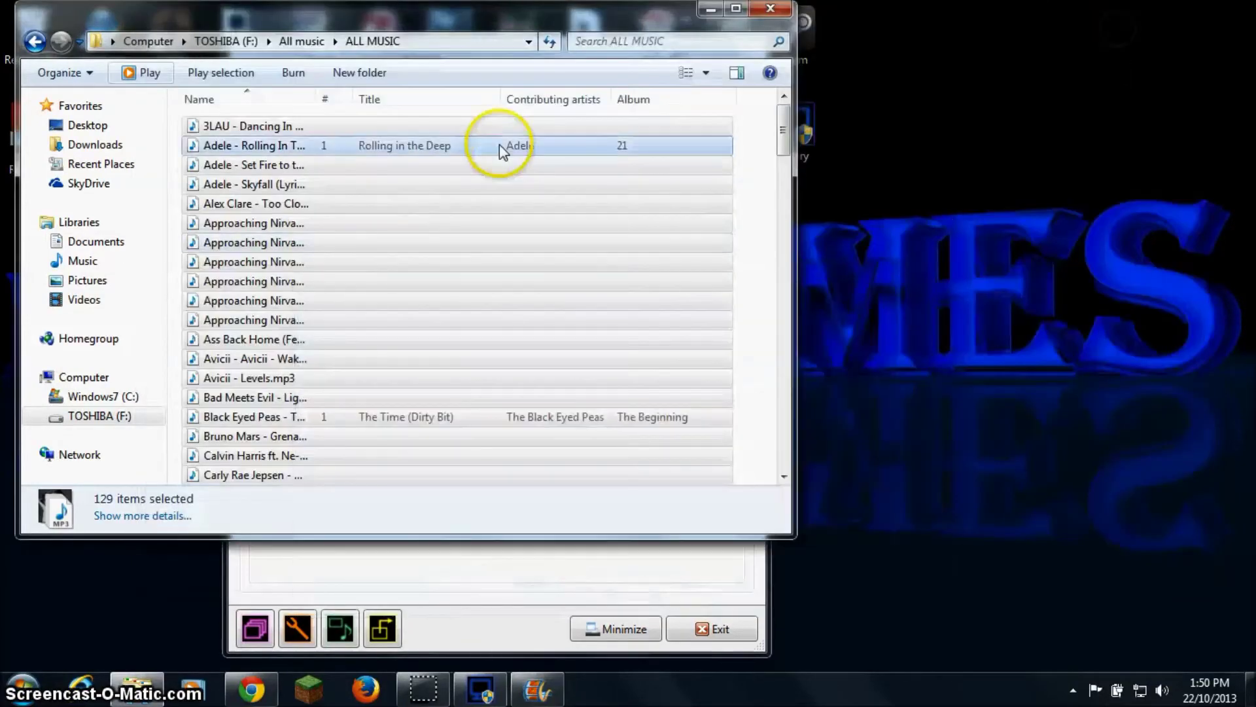
pyautogui.click(710, 9)
pyautogui.click(138, 687)
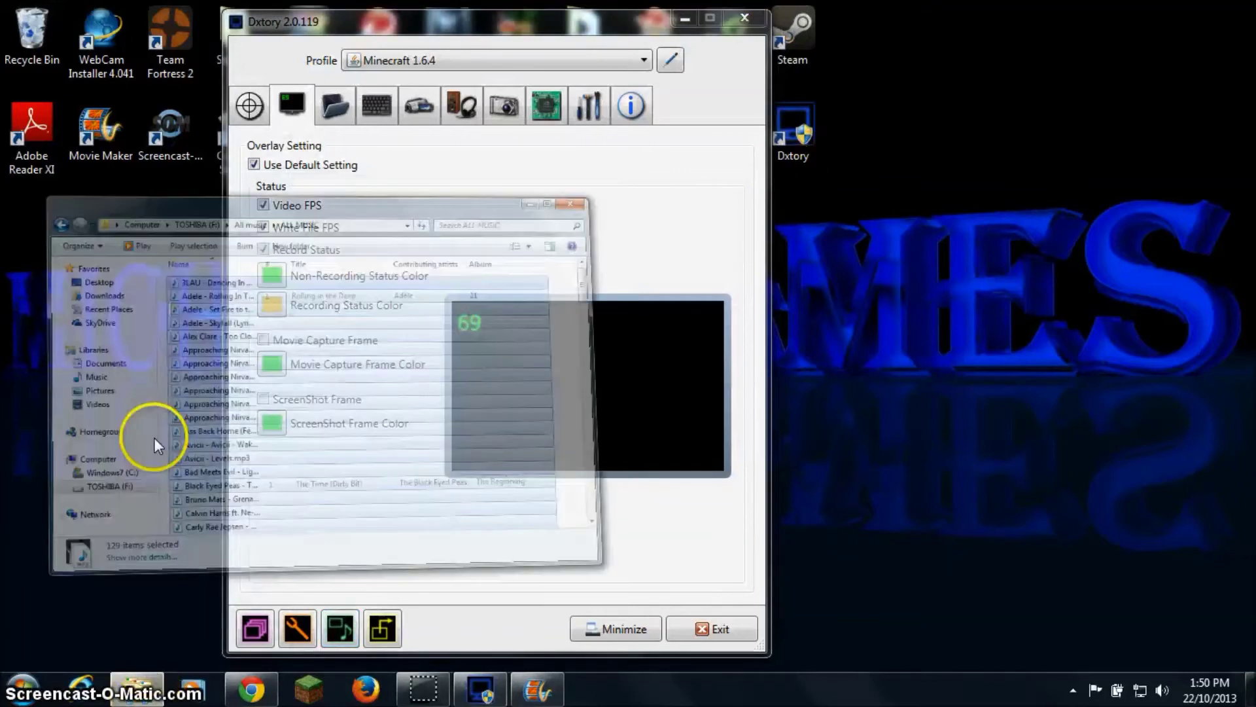
pyautogui.press('BackSpace')
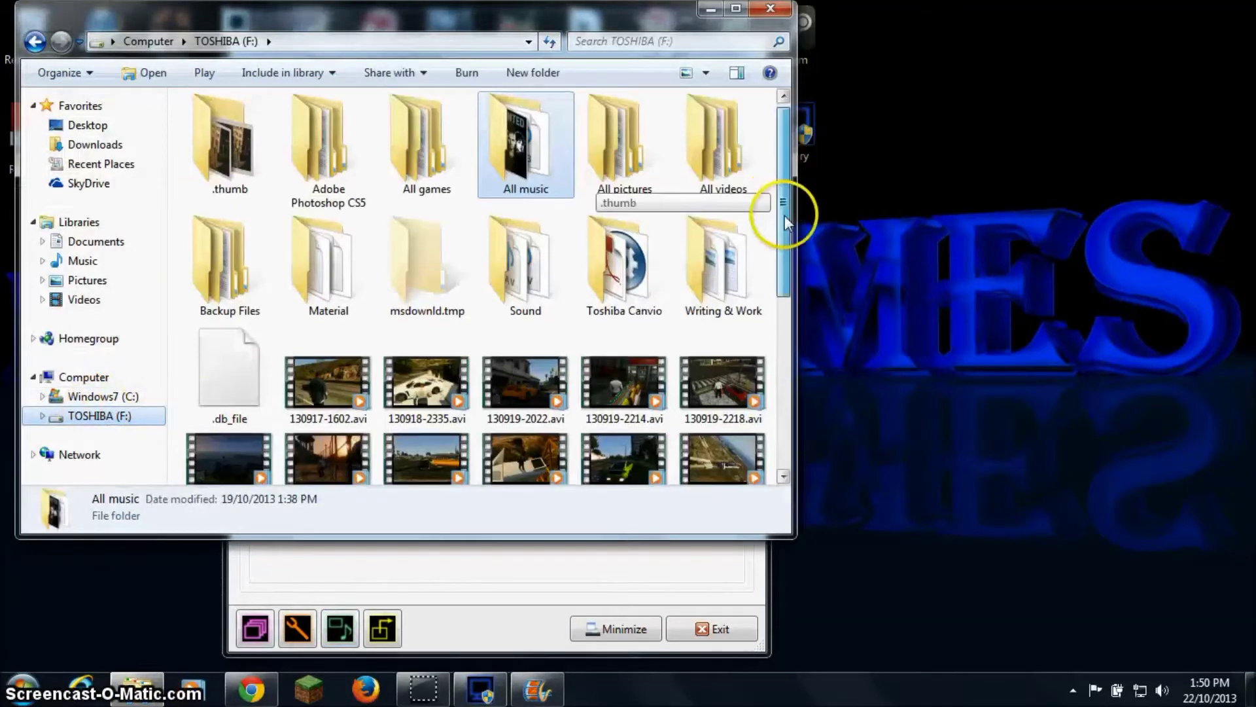
pyautogui.moveTo(784, 214); pyautogui.dragTo(765, 401)
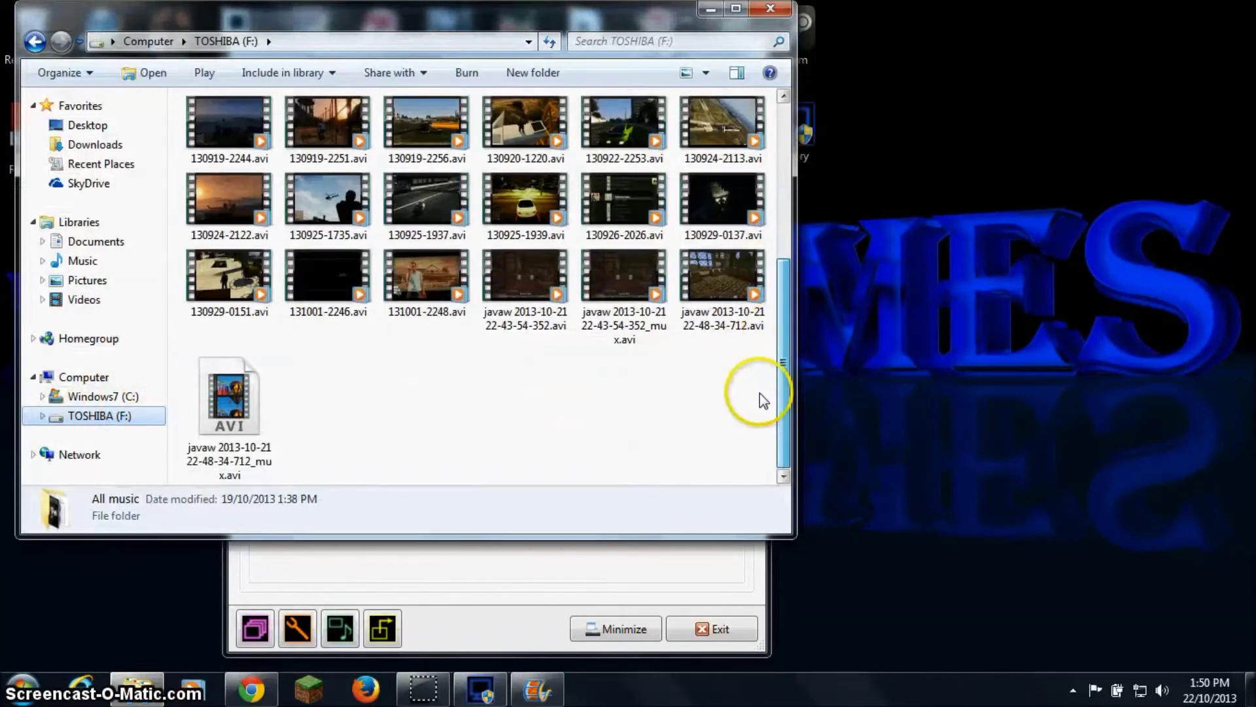
pyautogui.click(720, 302)
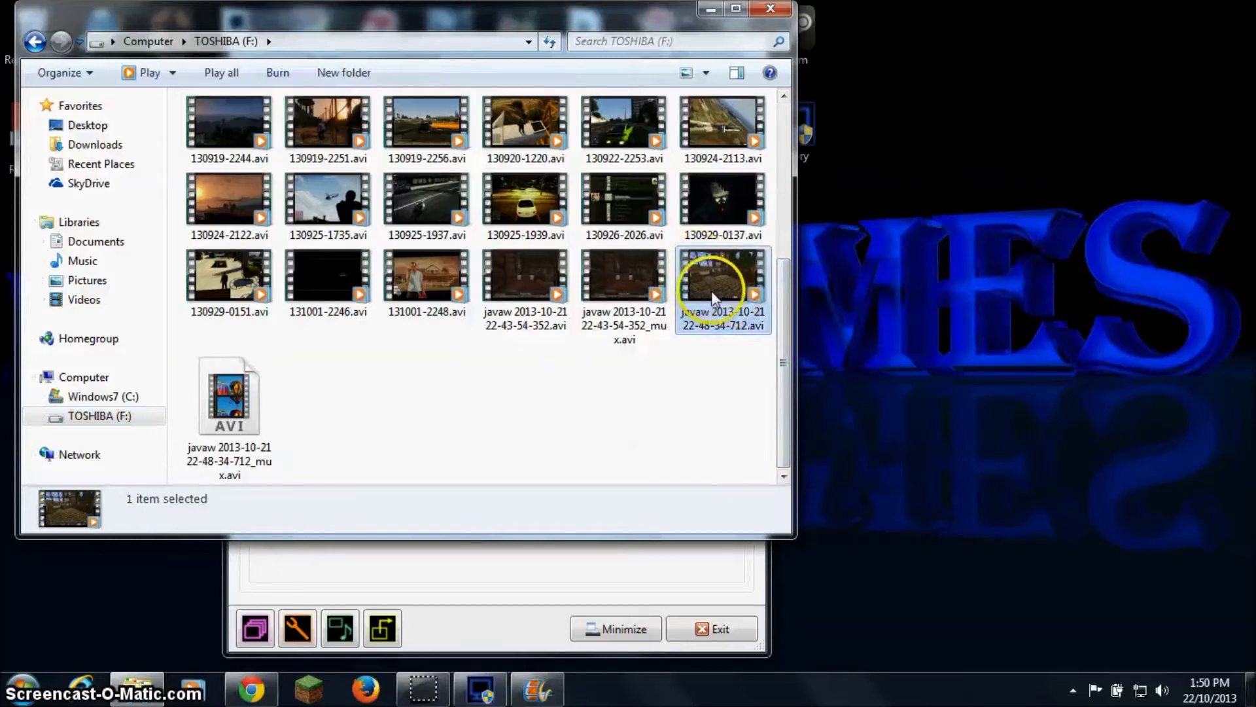
pyautogui.click(537, 687)
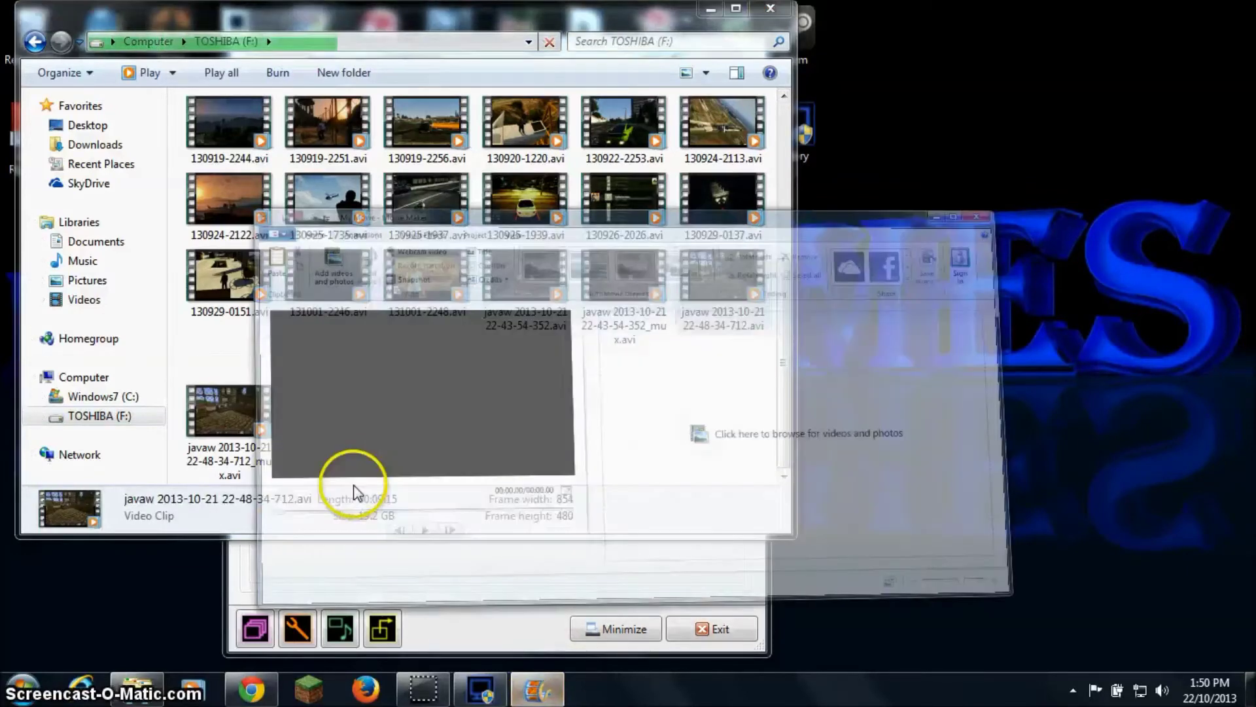
pyautogui.click(136, 687)
pyautogui.moveTo(720, 281); pyautogui.dragTo(886, 303)
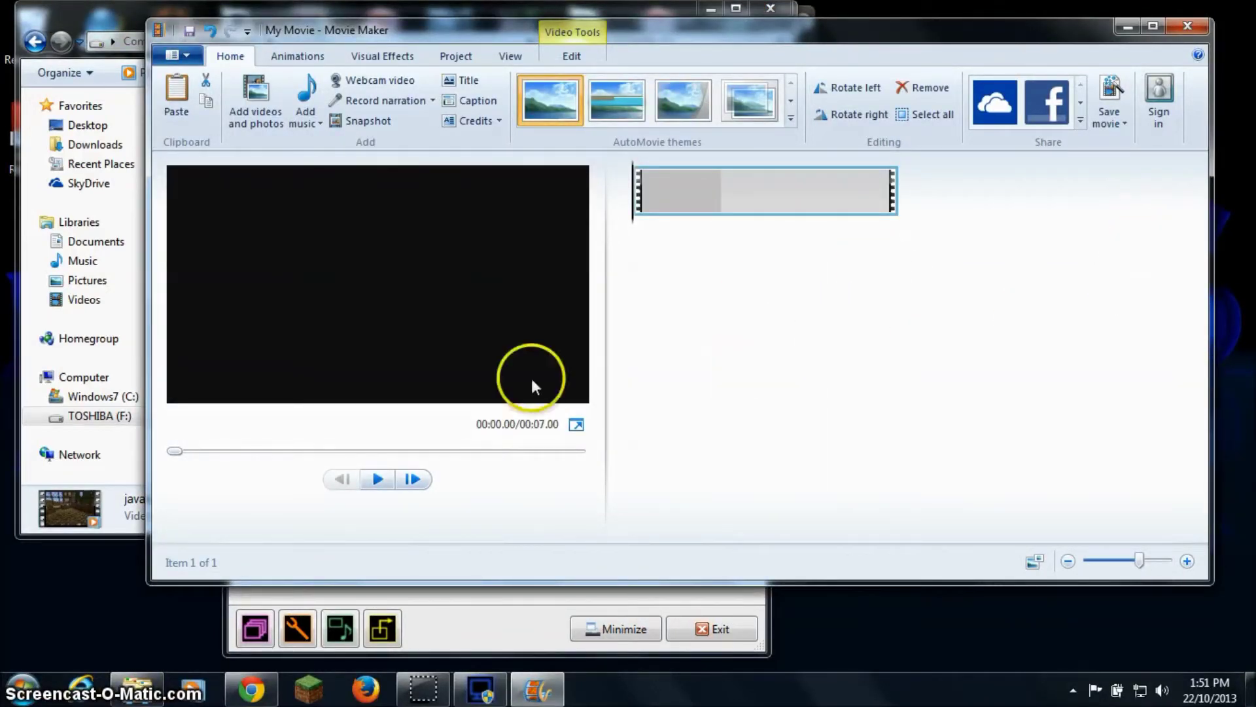
pyautogui.click(151, 687)
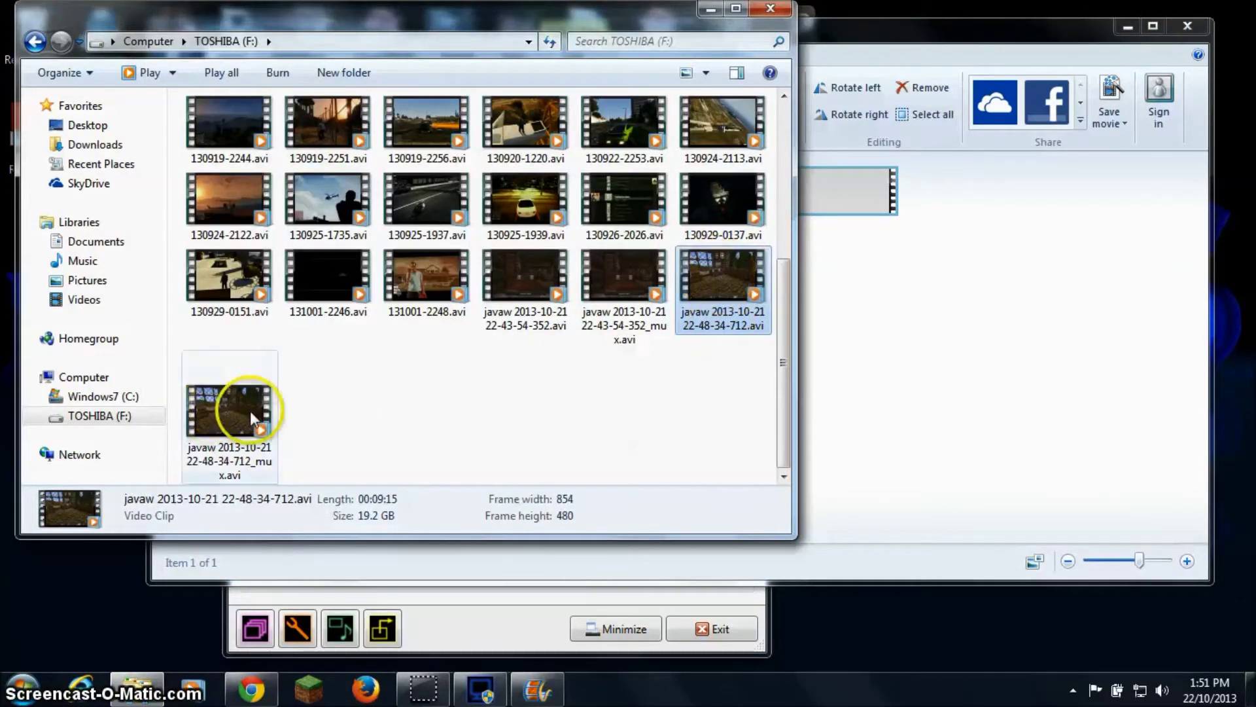
# - Play and pause the original 712.avi clip in Movie Maker, then delete it from the storyboard
pyautogui.click(842, 283)
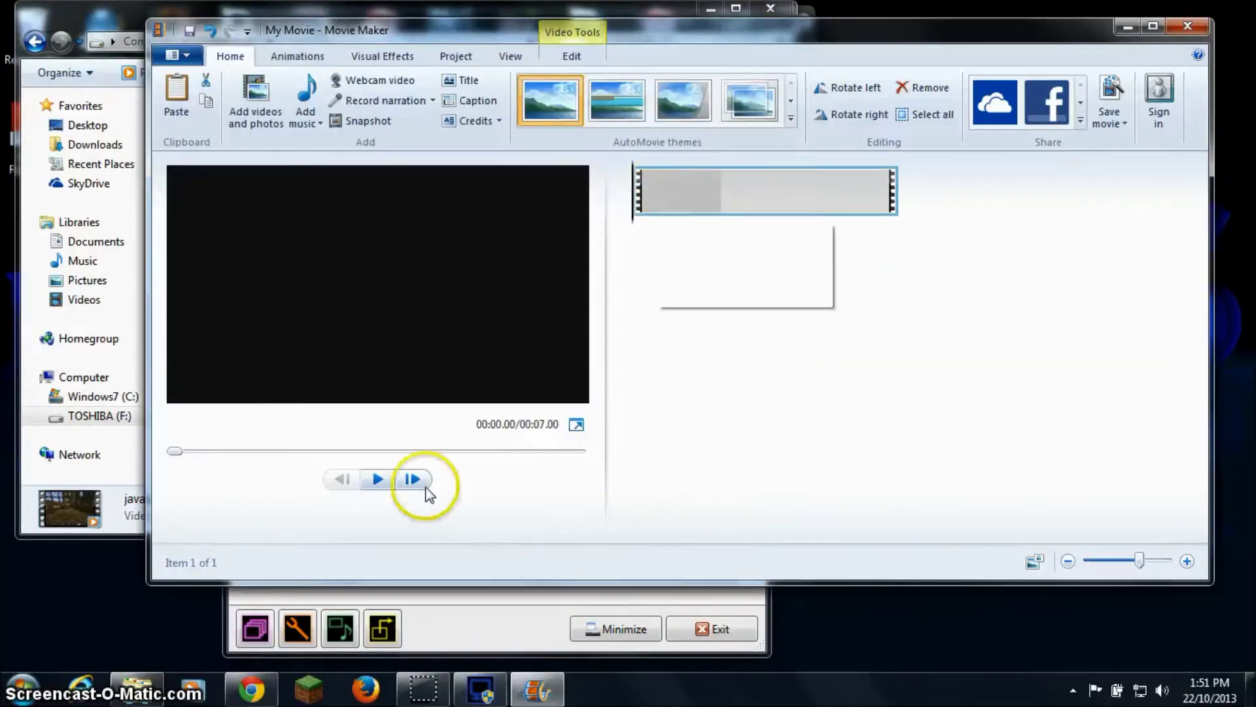
pyautogui.click(111, 457)
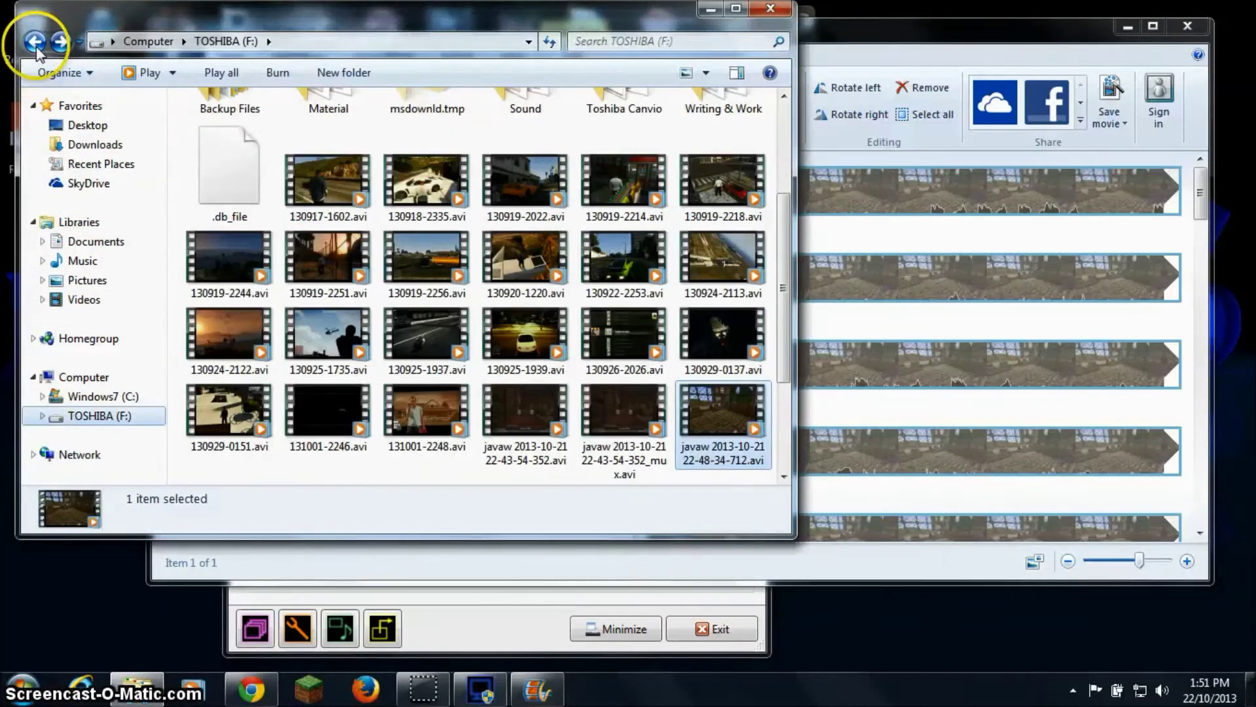
pyautogui.moveTo(786, 332); pyautogui.dragTo(785, 407)
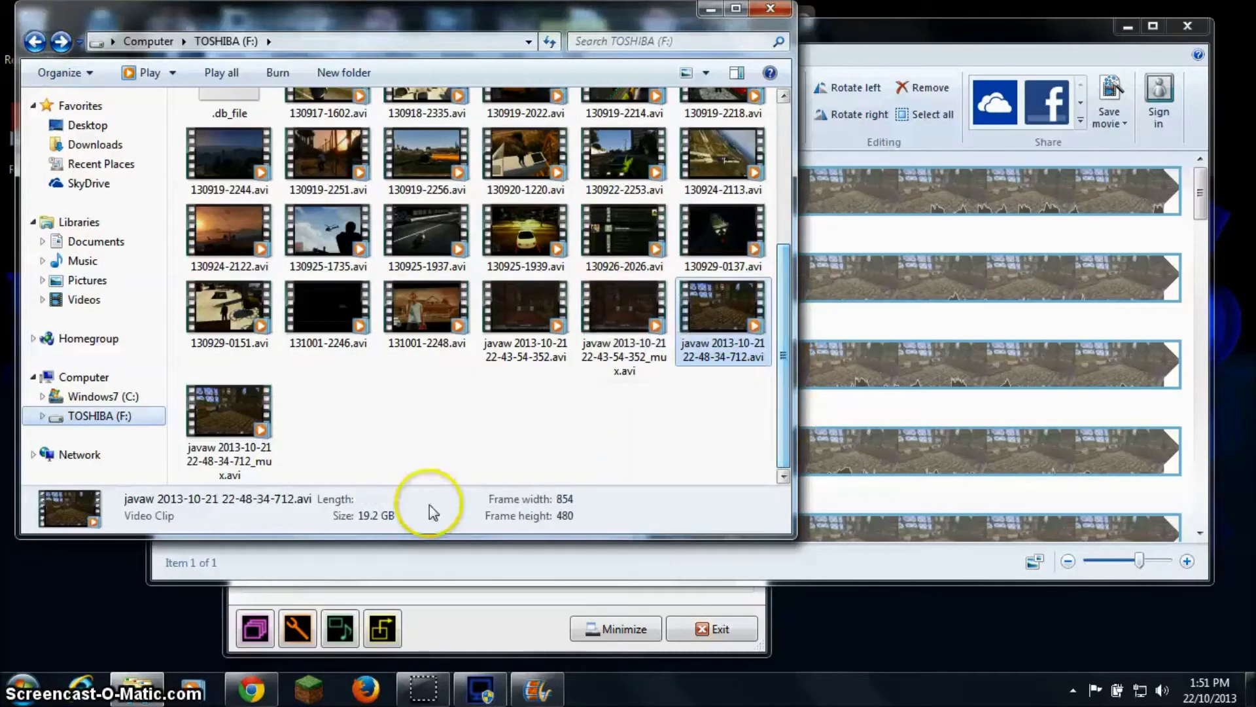
pyautogui.click(950, 64)
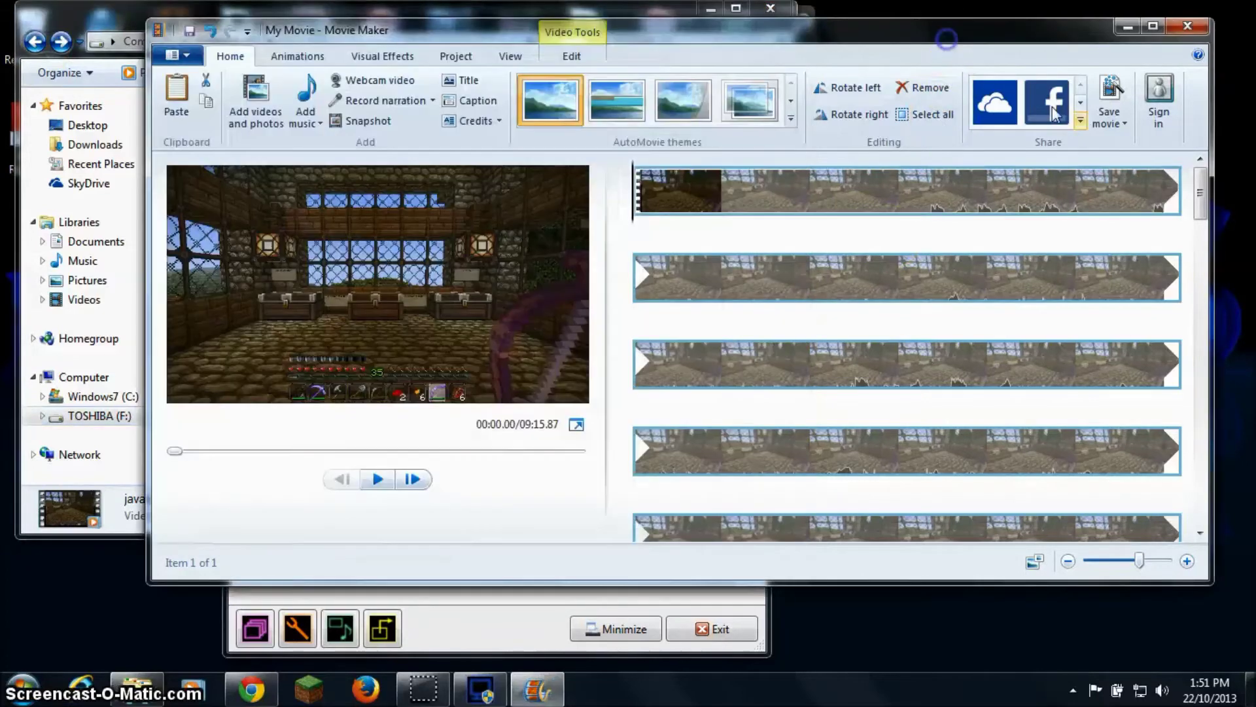
pyautogui.click(383, 483)
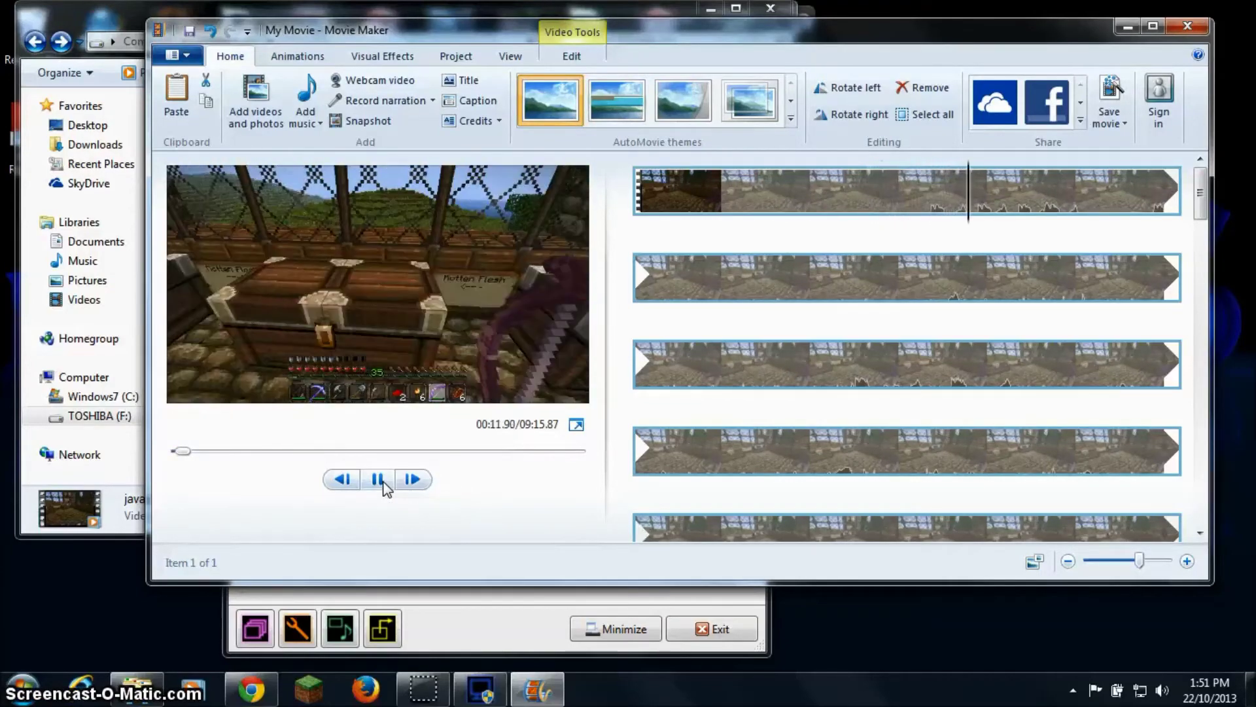
pyautogui.click(384, 483)
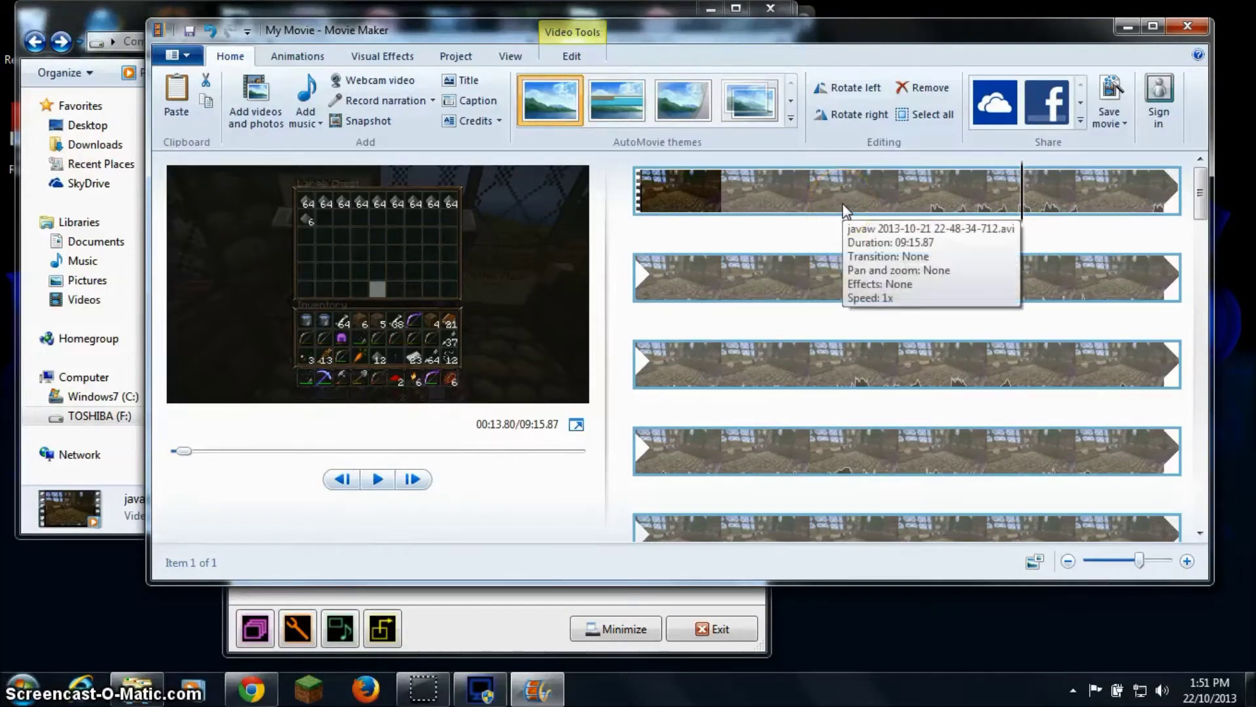
pyautogui.press('Delete')
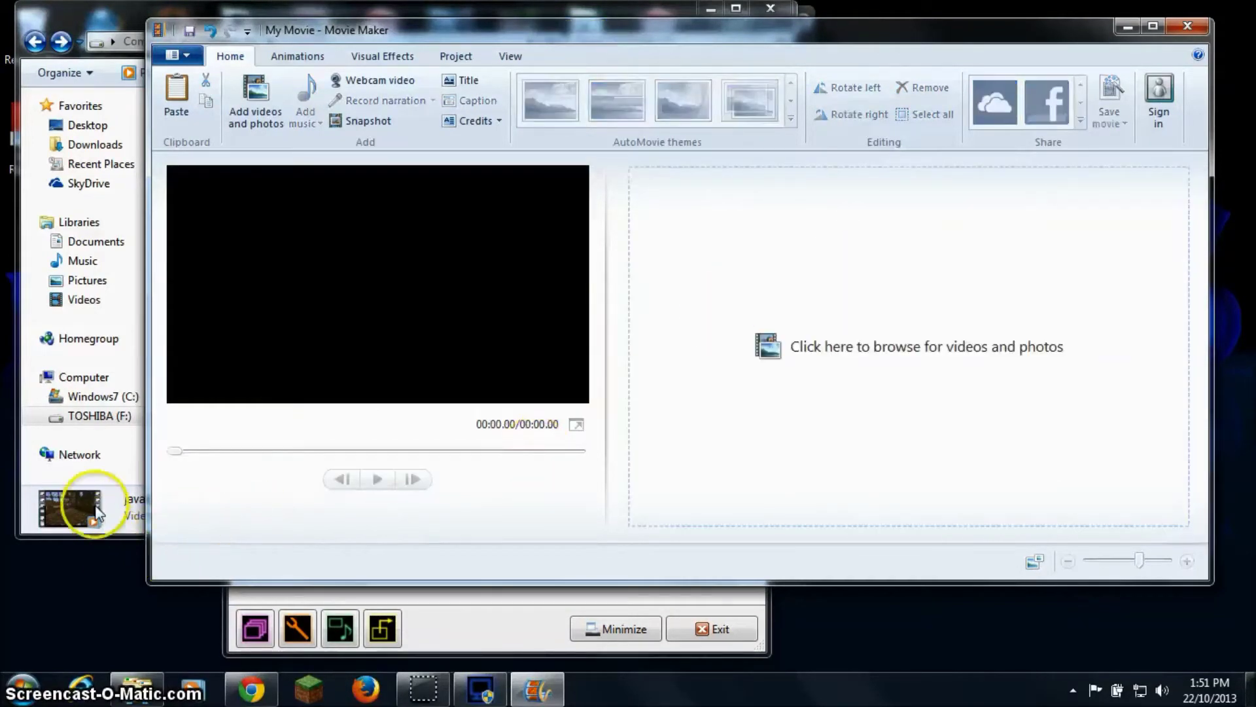
pyautogui.click(121, 464)
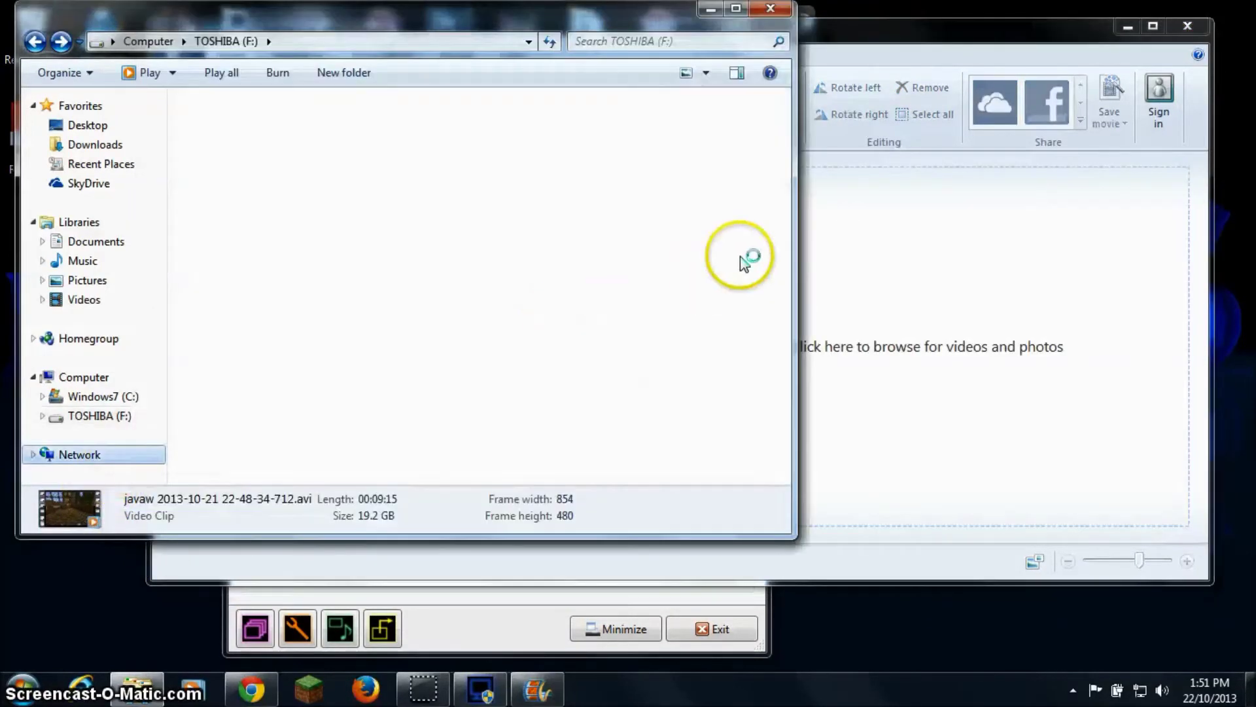
pyautogui.click(35, 41)
pyautogui.moveTo(784, 206); pyautogui.dragTo(784, 364)
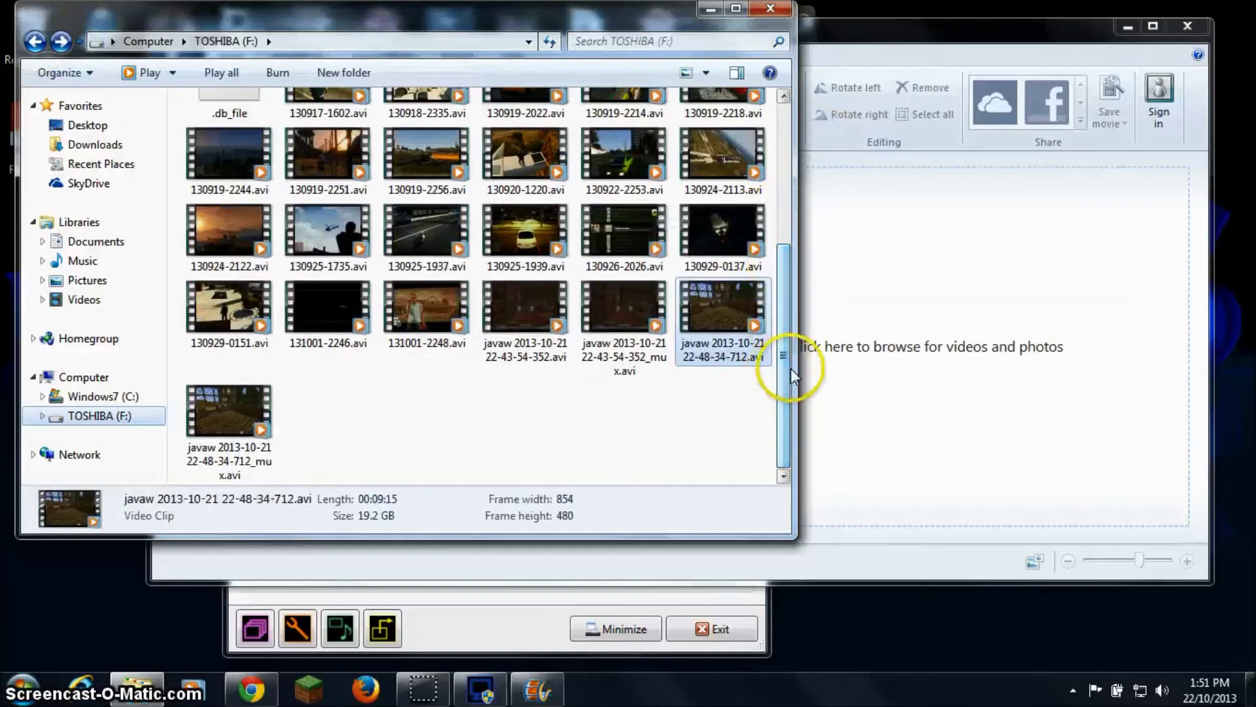
pyautogui.click(233, 429)
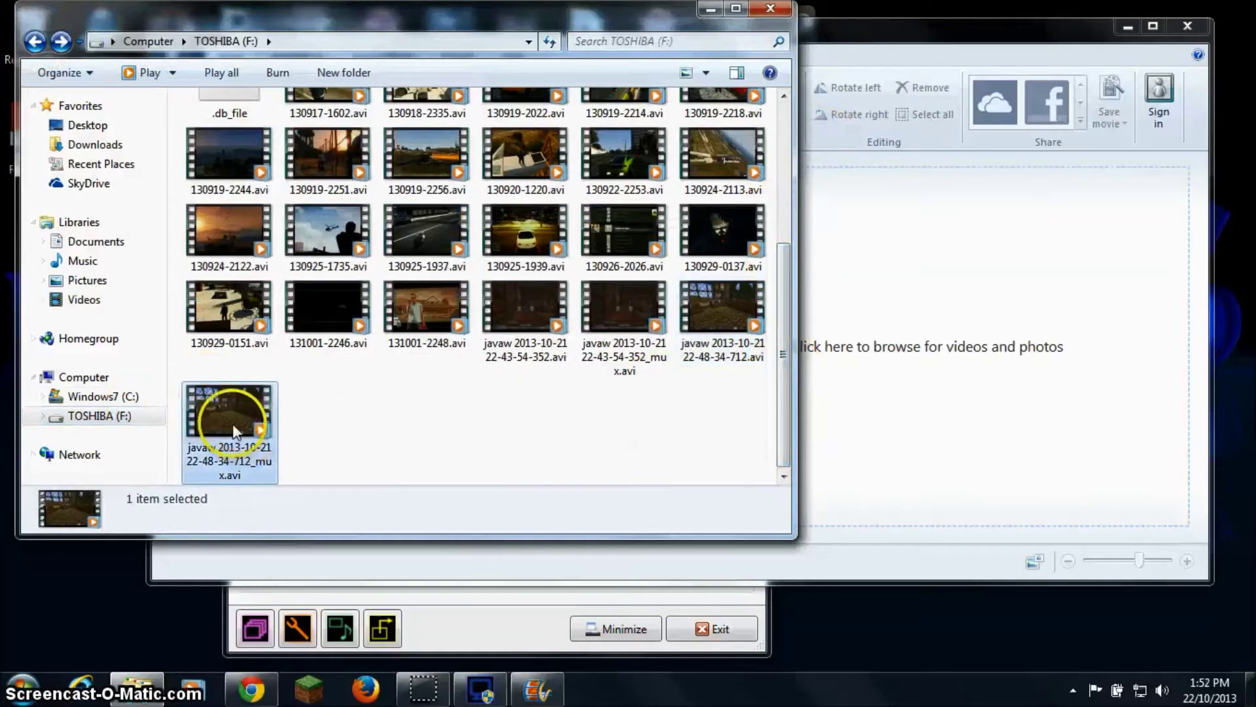
pyautogui.moveTo(268, 432); pyautogui.dragTo(1030, 292)
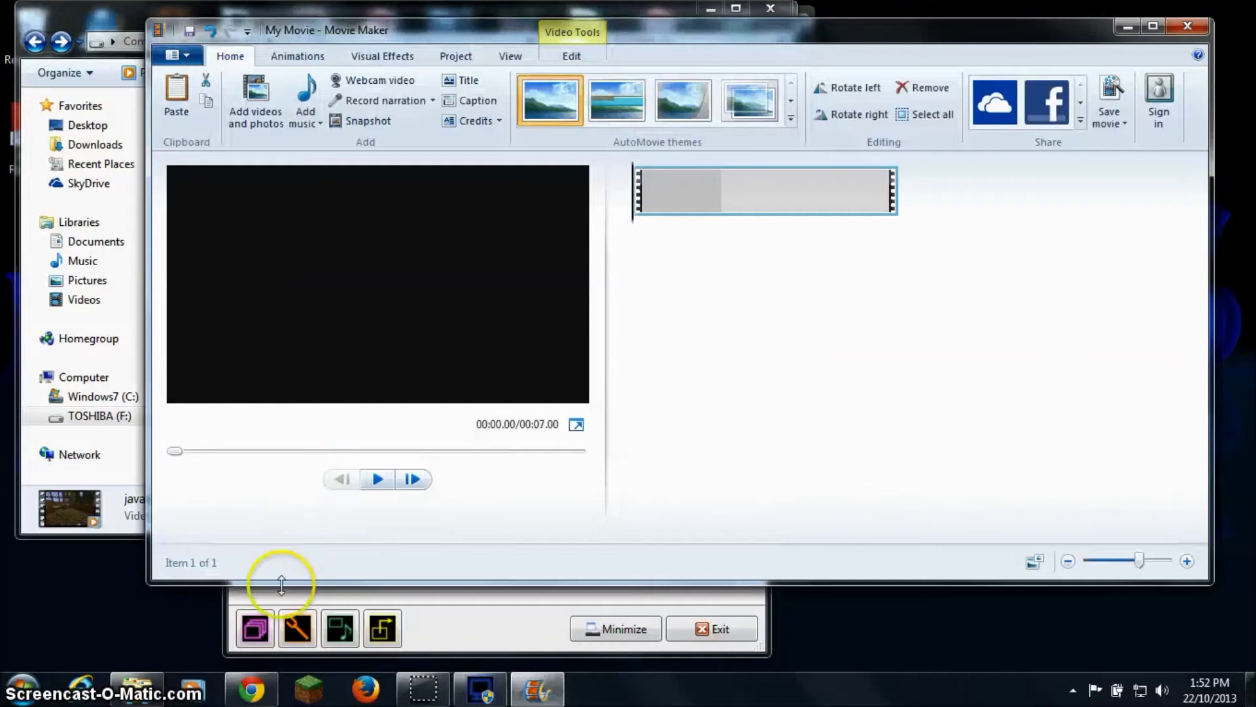
pyautogui.click(137, 688)
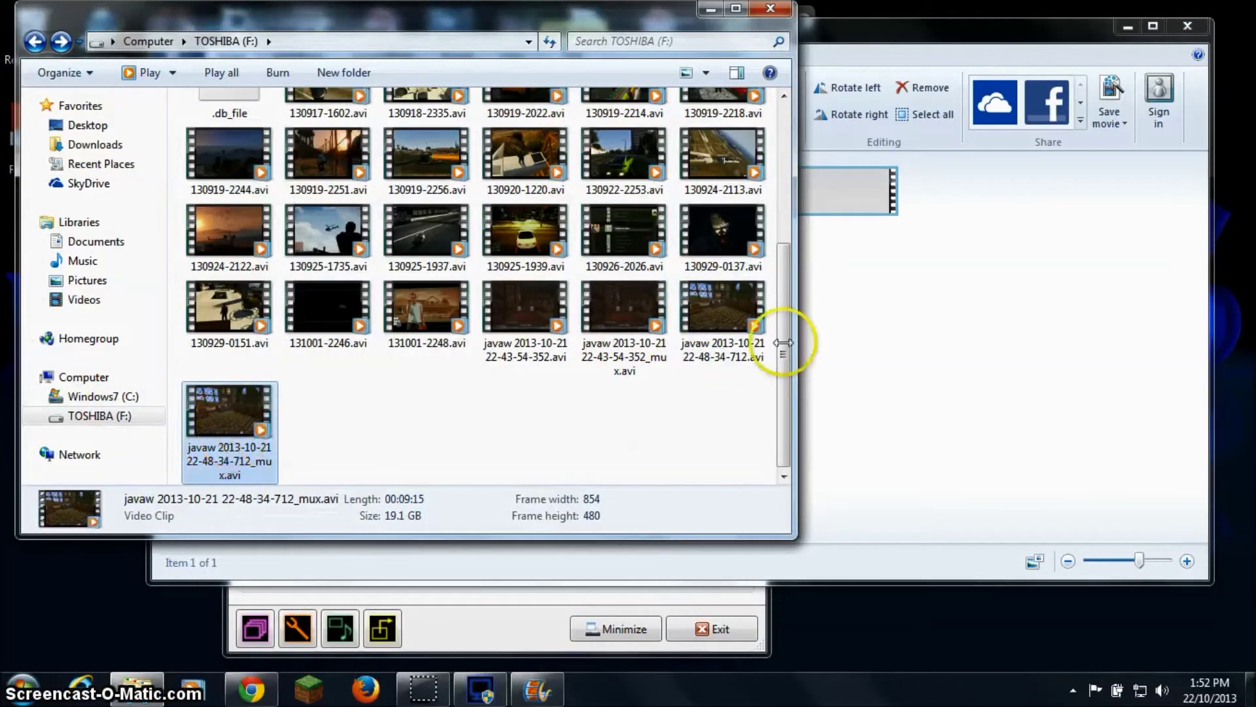
# - Compare the _mux.avi file's size with the original recording's in the details pane, then play it
pyautogui.click(734, 336)
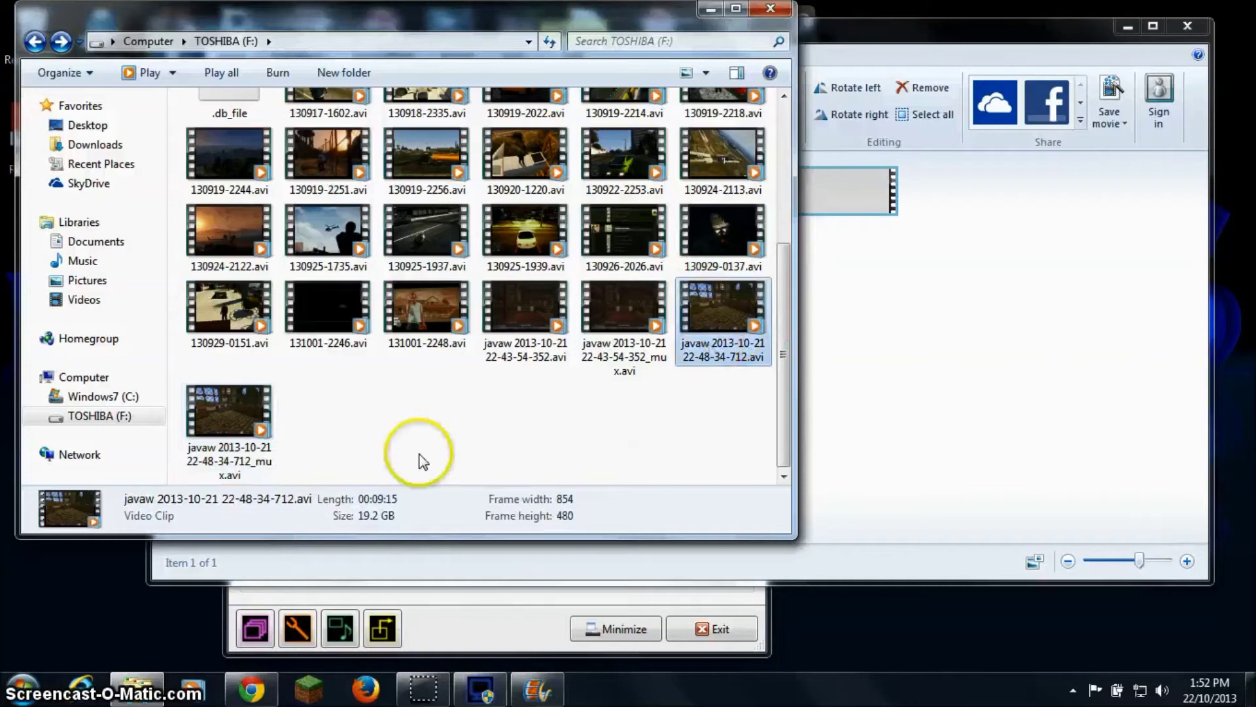
pyautogui.click(232, 408)
pyautogui.click(233, 418)
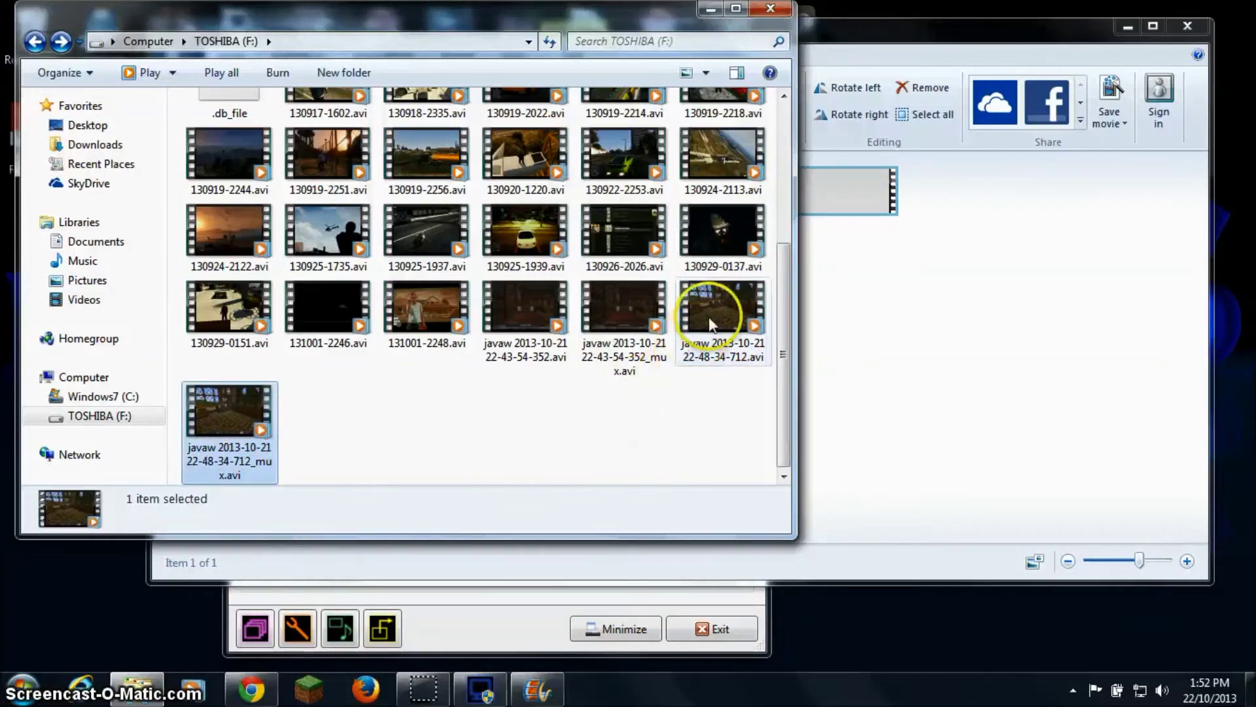
pyautogui.click(690, 359)
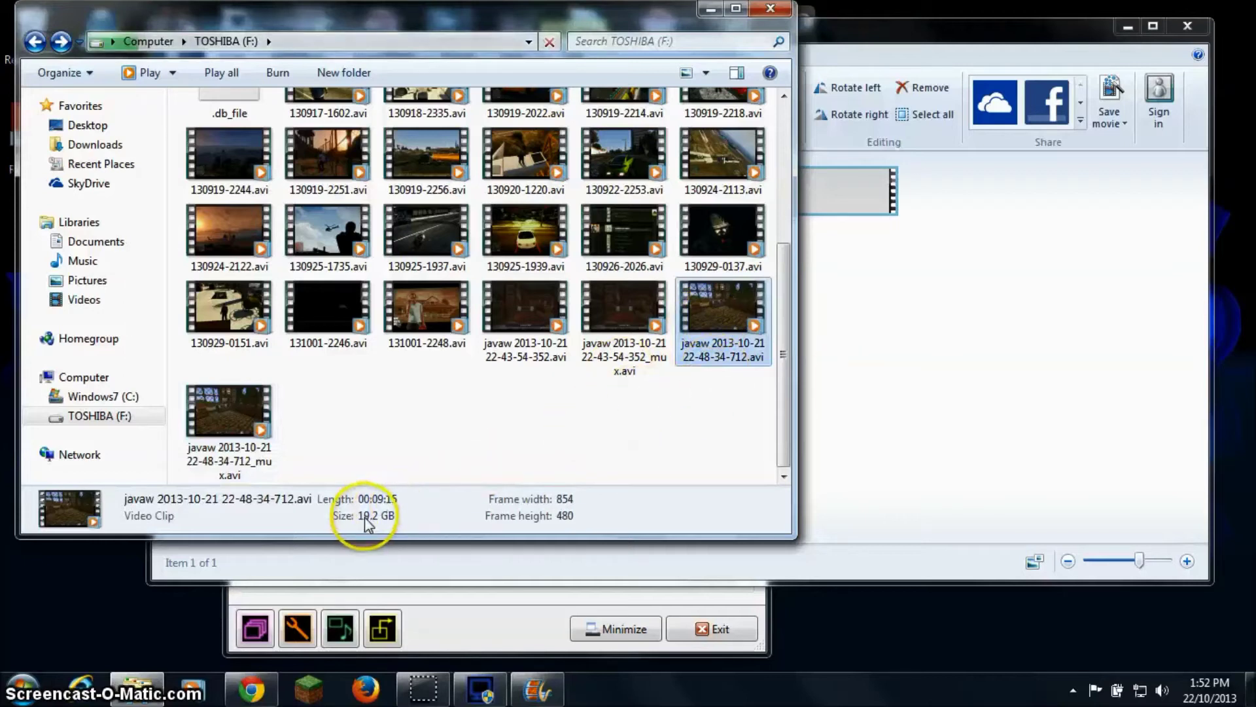
pyautogui.click(223, 409)
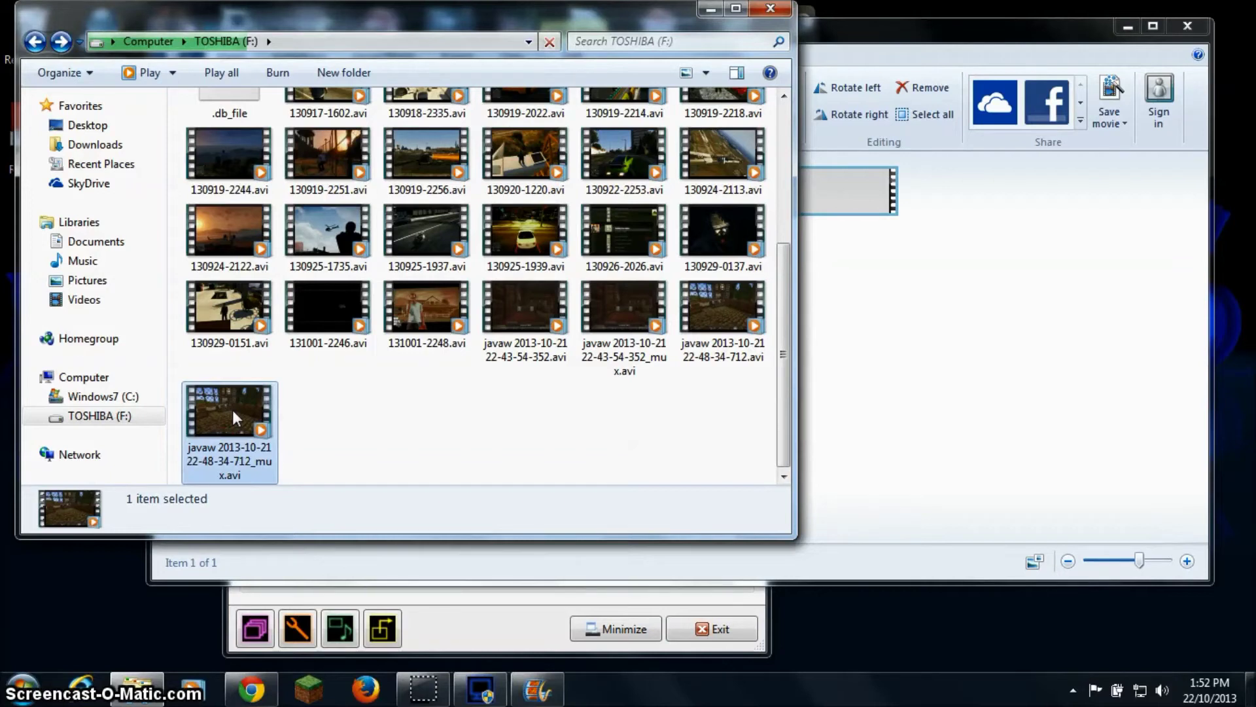
pyautogui.doubleClick(270, 444)
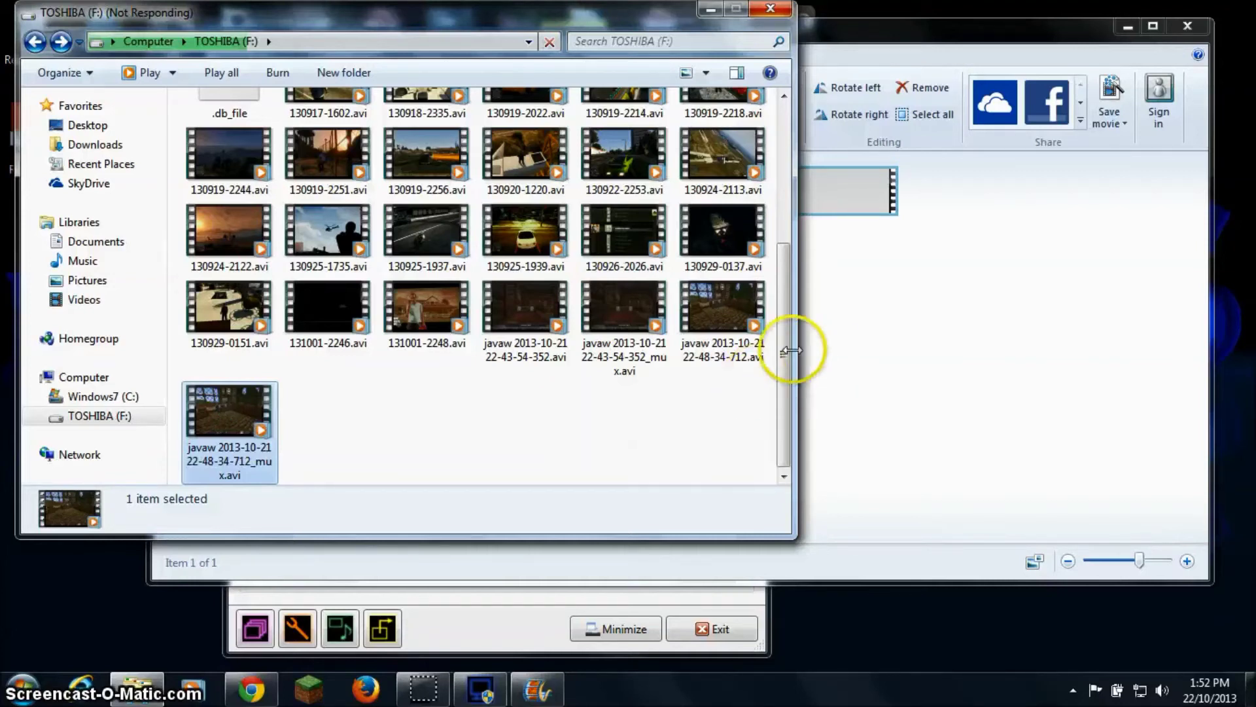
pyautogui.click(834, 29)
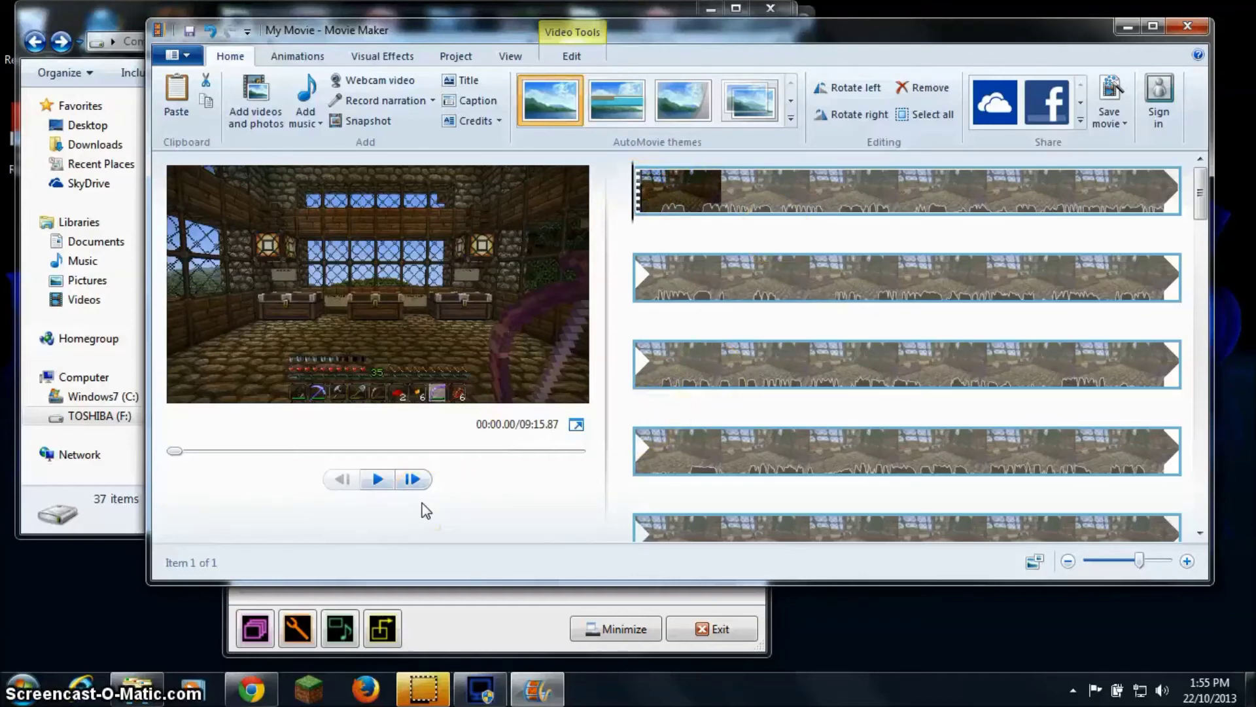
# - Play the first five seconds of the _mux.avi clip, pause, and reset the playhead to 00:00
pyautogui.click(379, 479)
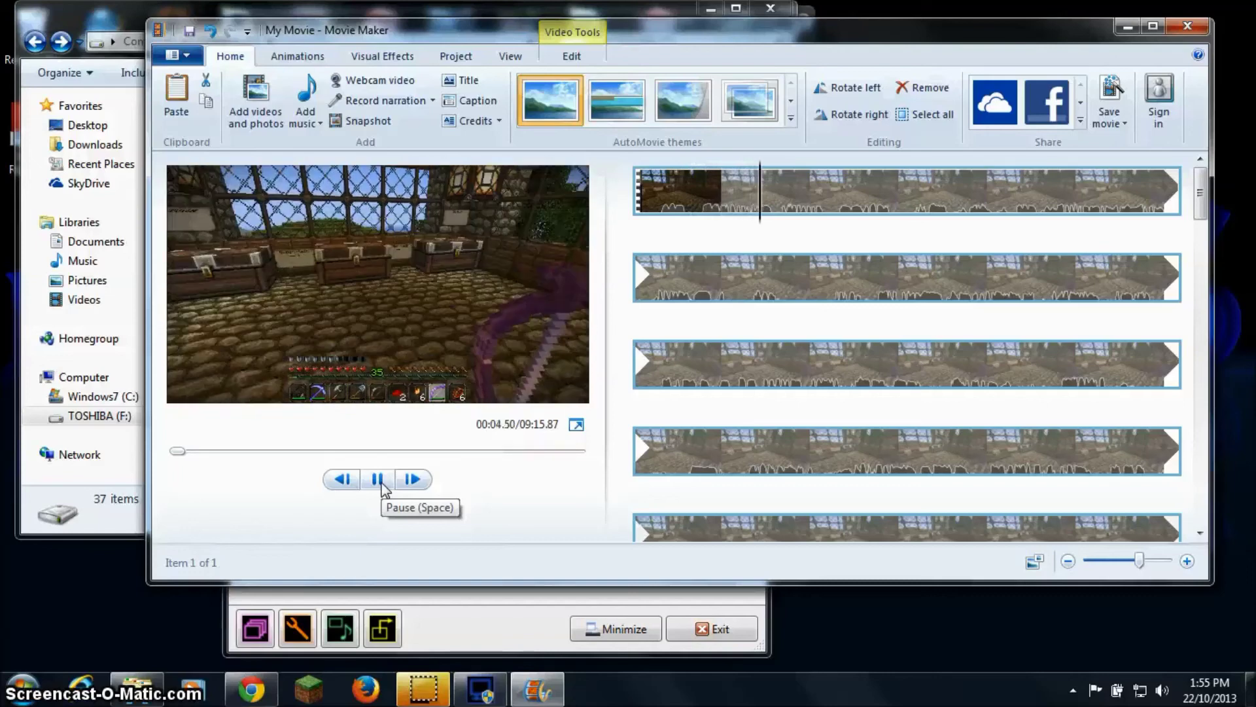
pyautogui.click(378, 479)
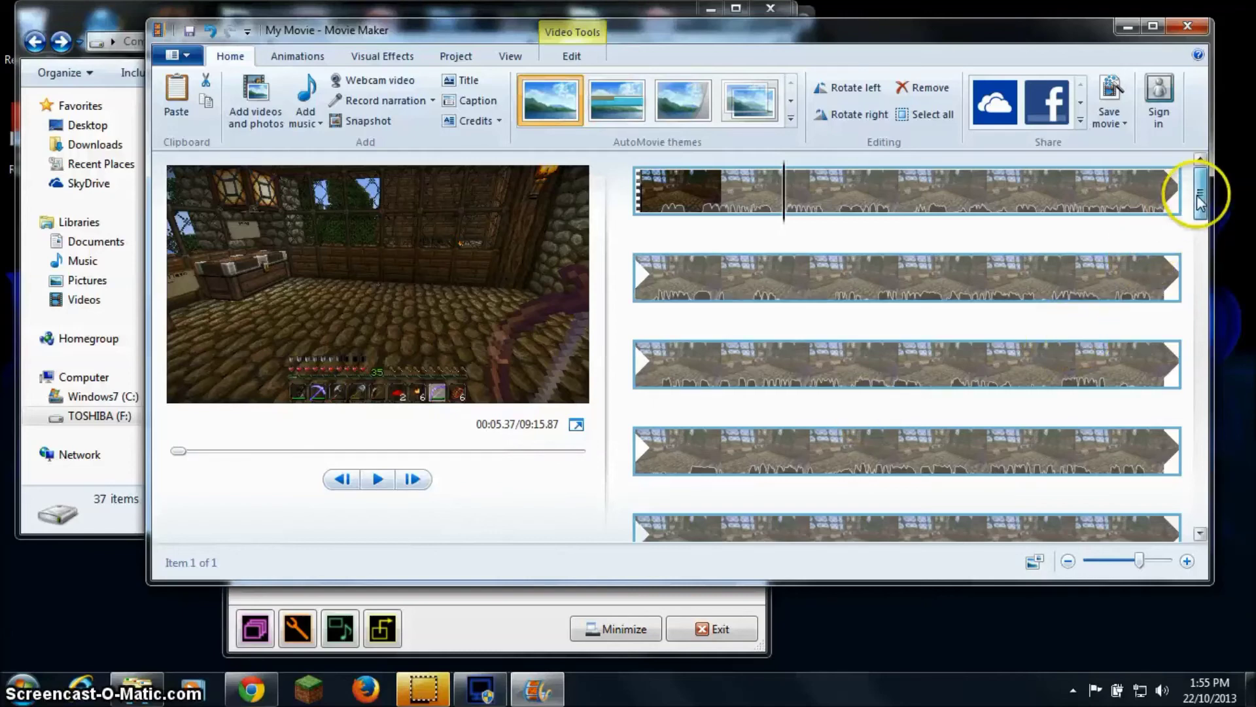
pyautogui.moveTo(1201, 197); pyautogui.dragTo(670, 273)
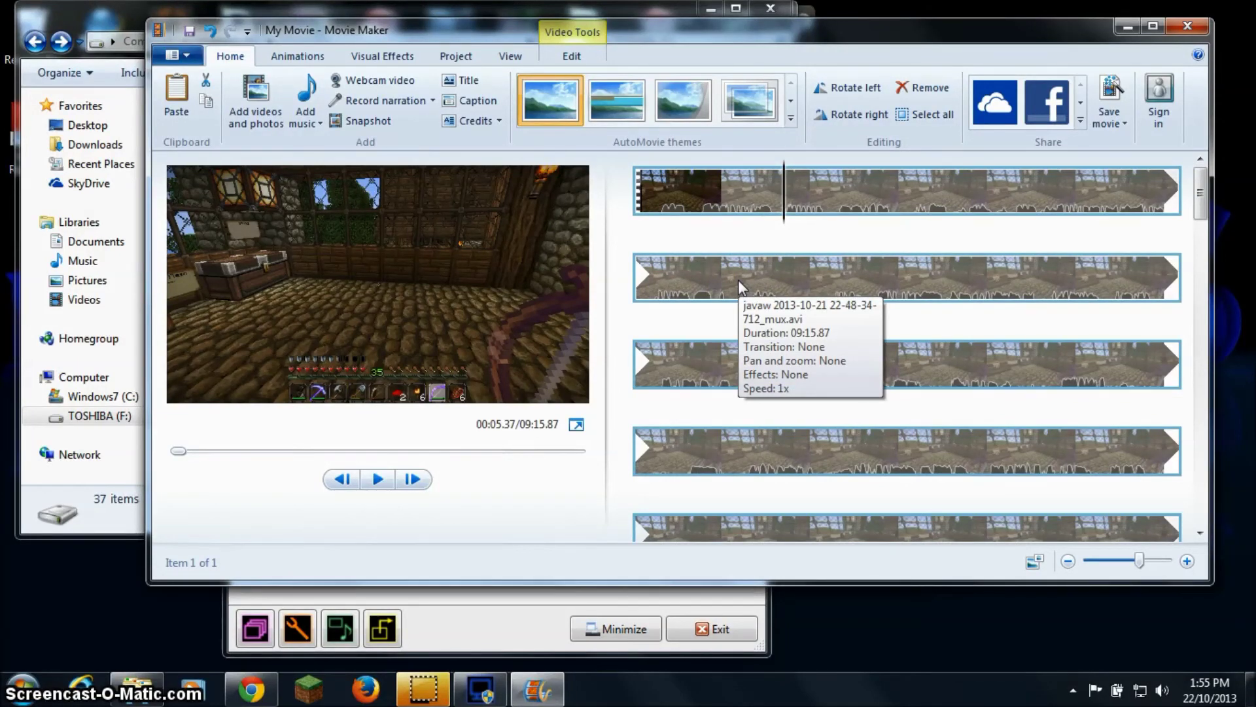
pyautogui.click(874, 195)
pyautogui.click(687, 181)
pyautogui.click(794, 334)
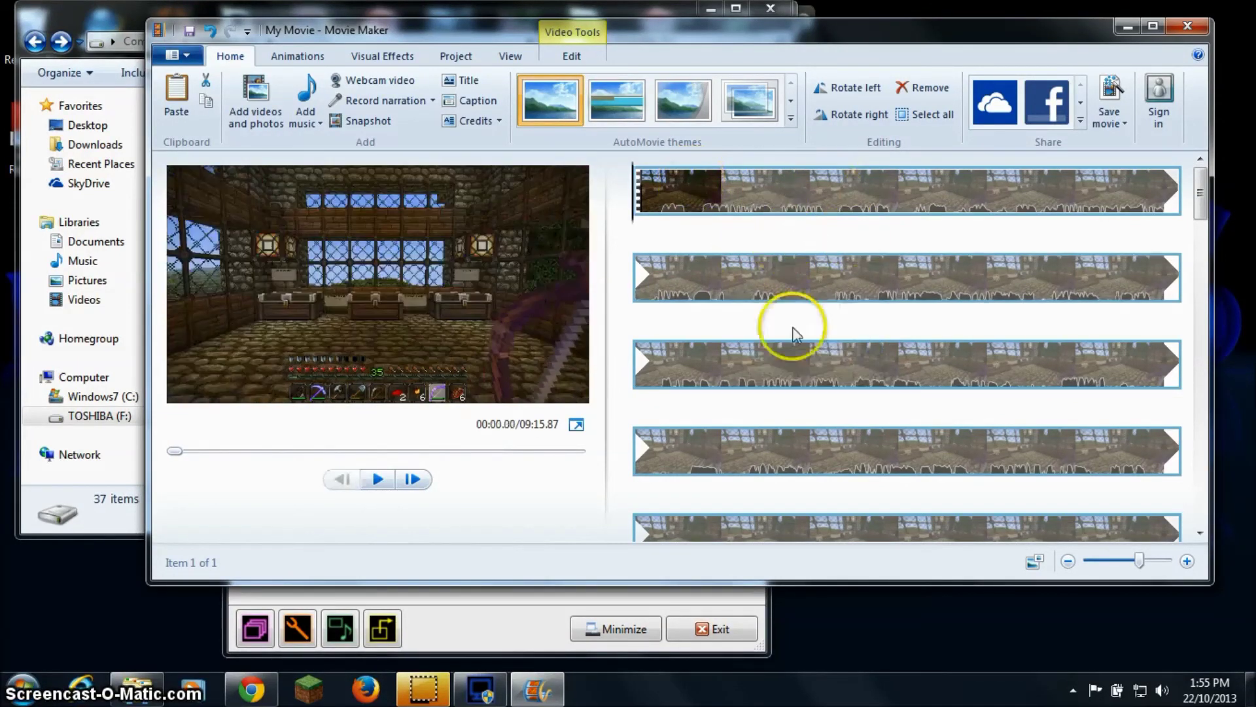